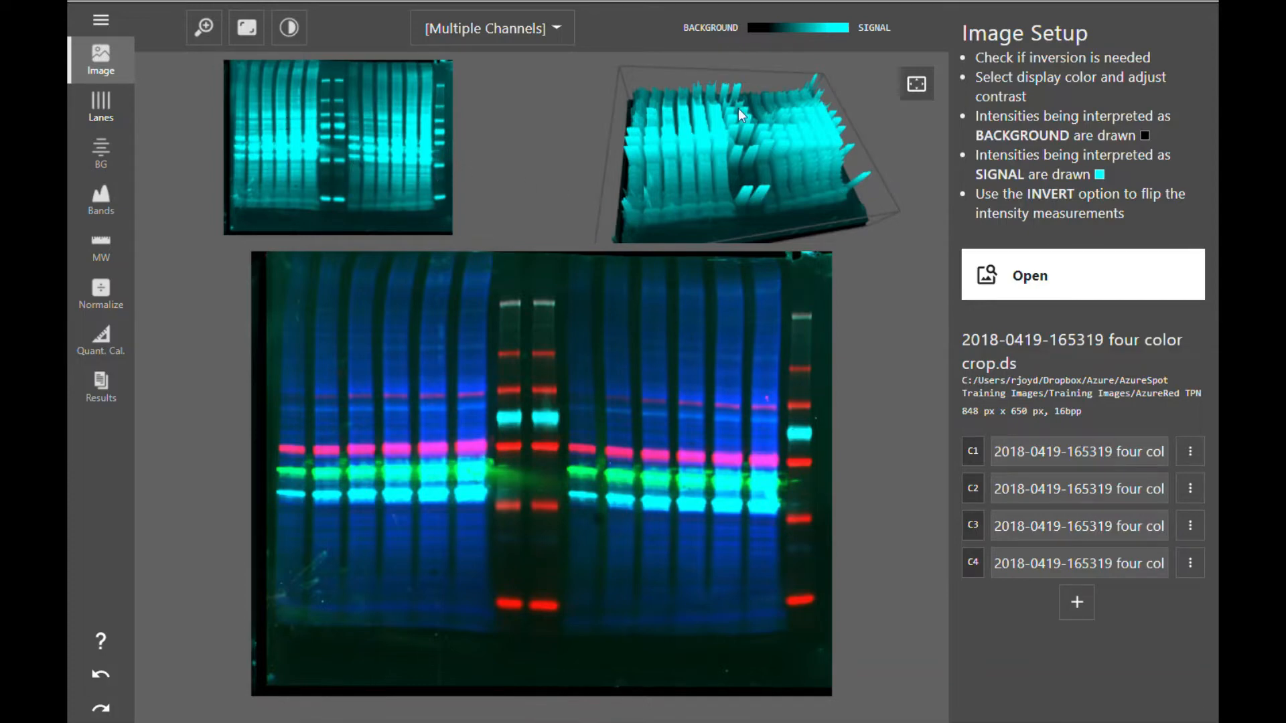
- Raise the lower display limits of the red and green channels in the display color settings
left_click_drag(717, 170, 712, 201)
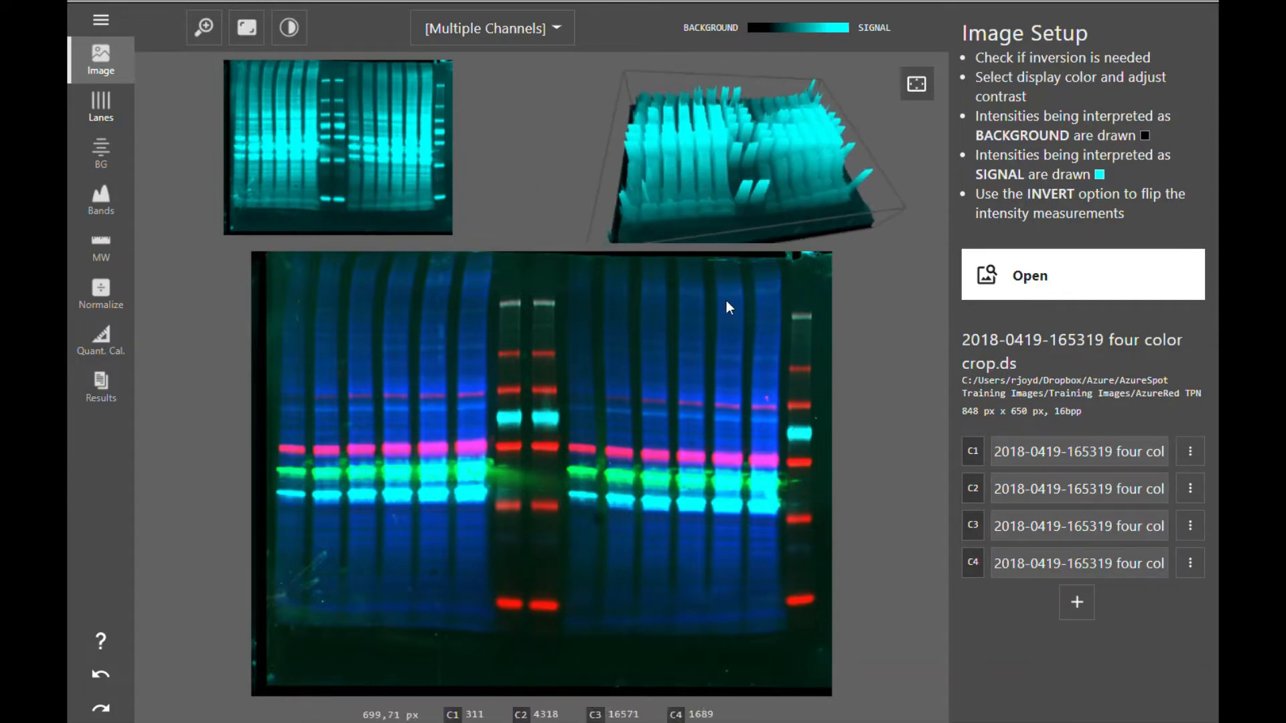
left_click(301, 30)
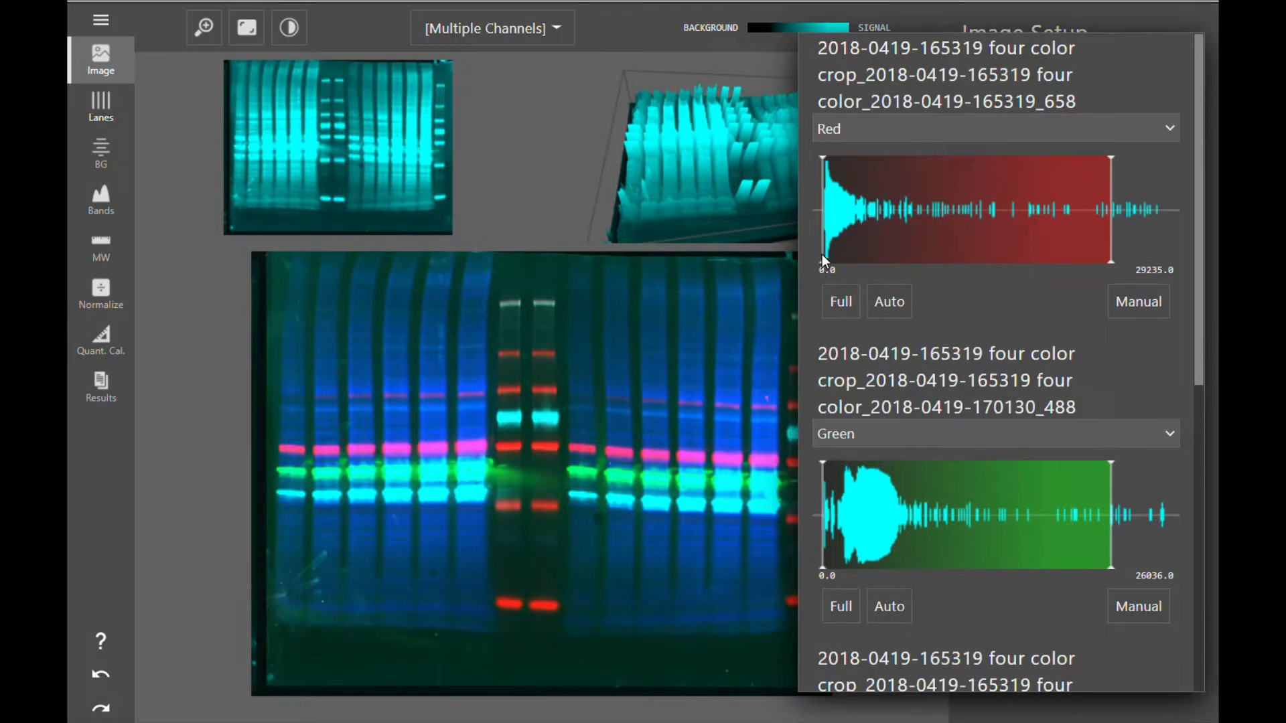
left_click_drag(822, 255, 841, 253)
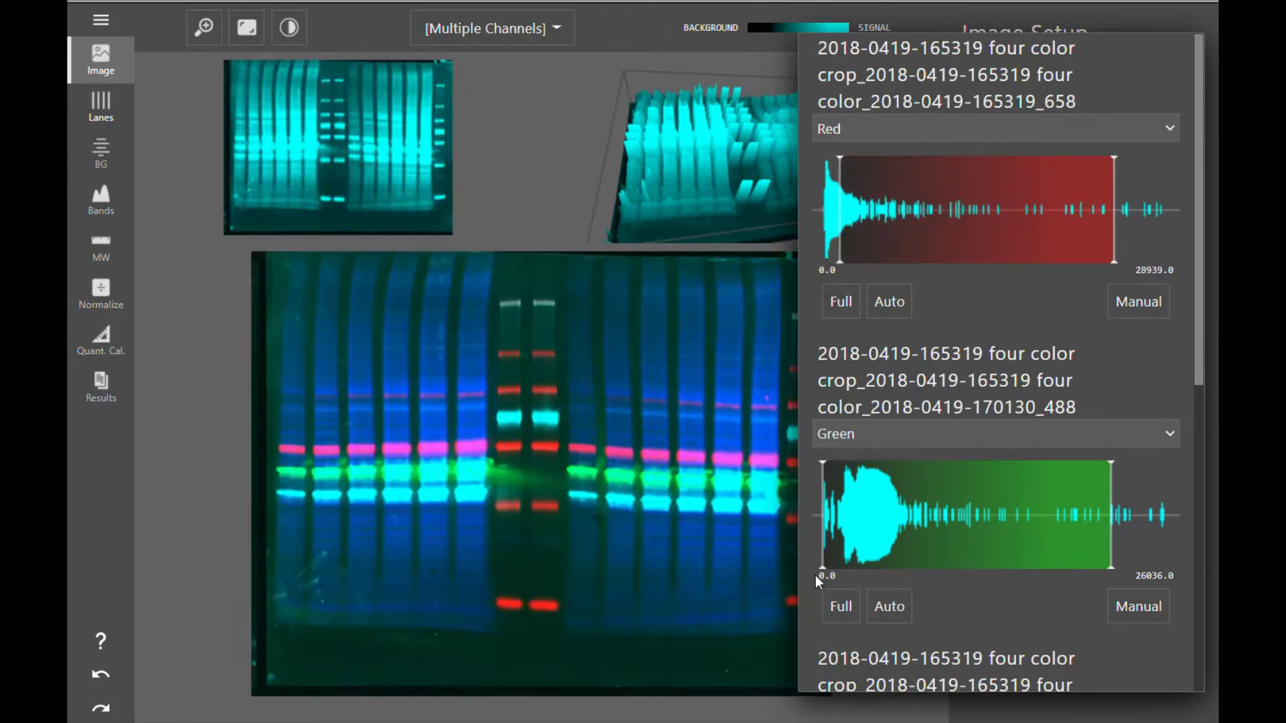
left_click_drag(821, 569, 862, 565)
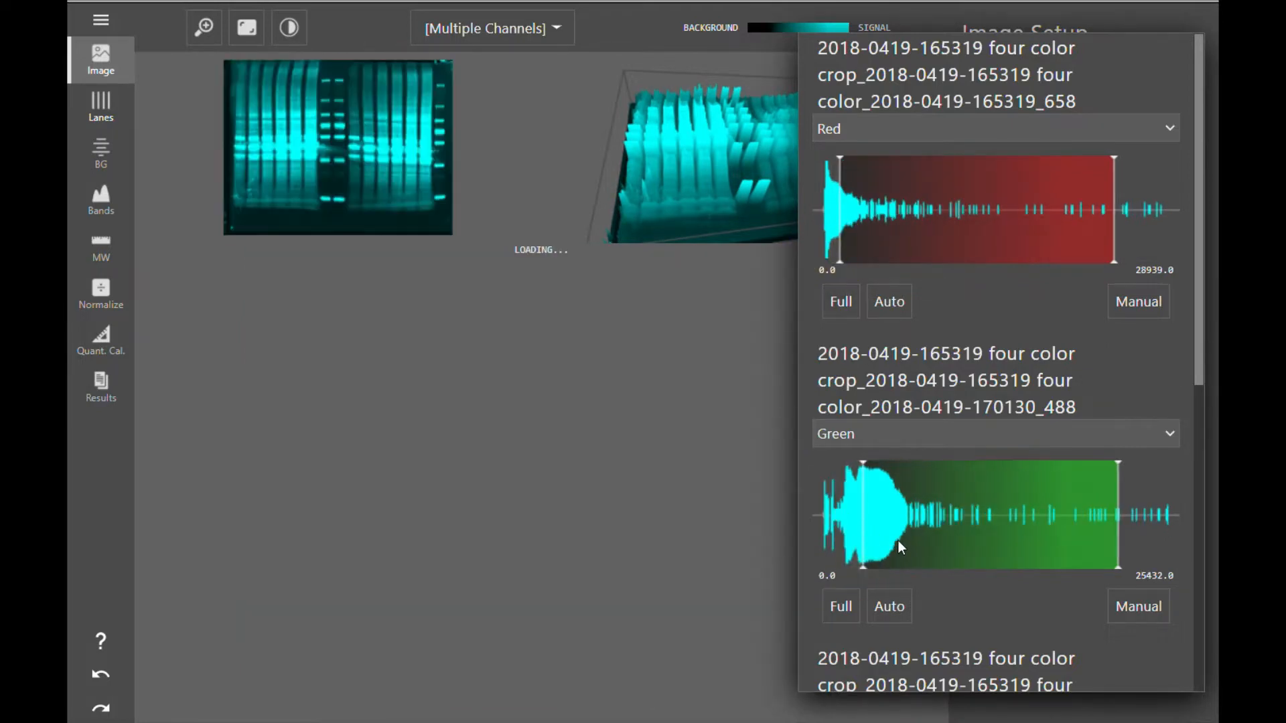
- Change the third channel's display color from Blue to White and raise its lower display limit
scroll(898, 541, "down", 5)
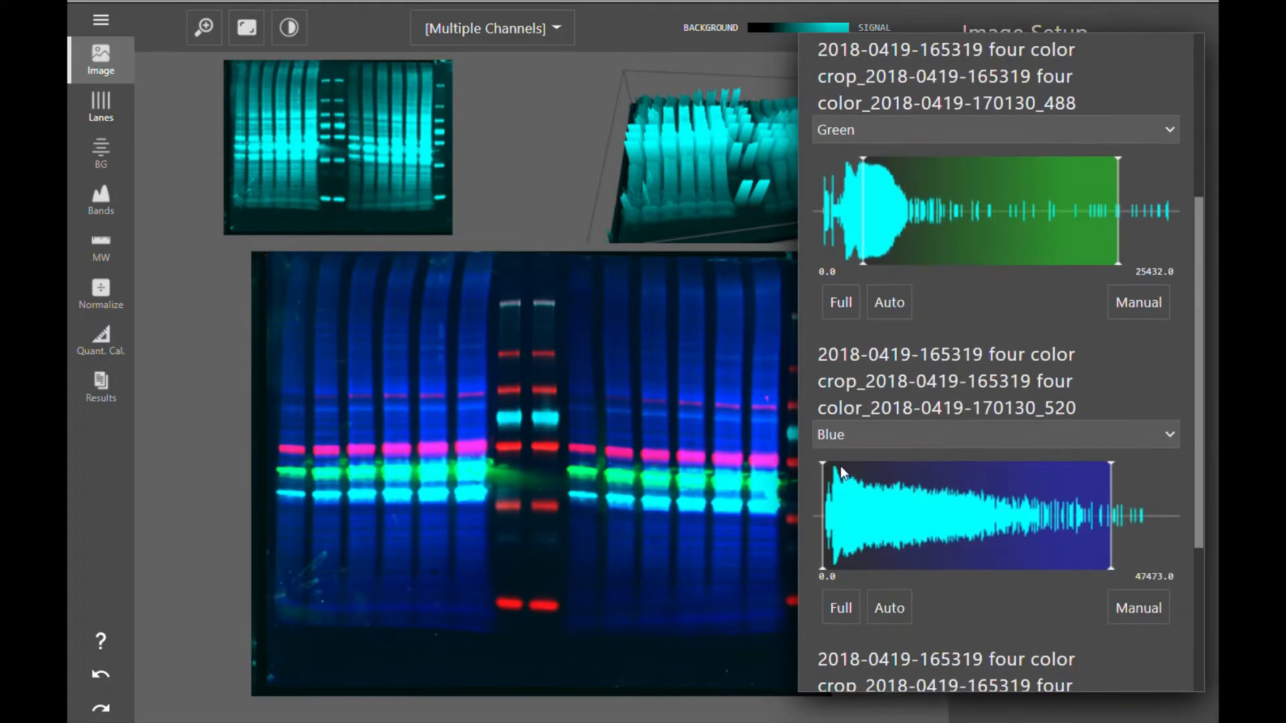
left_click(849, 434)
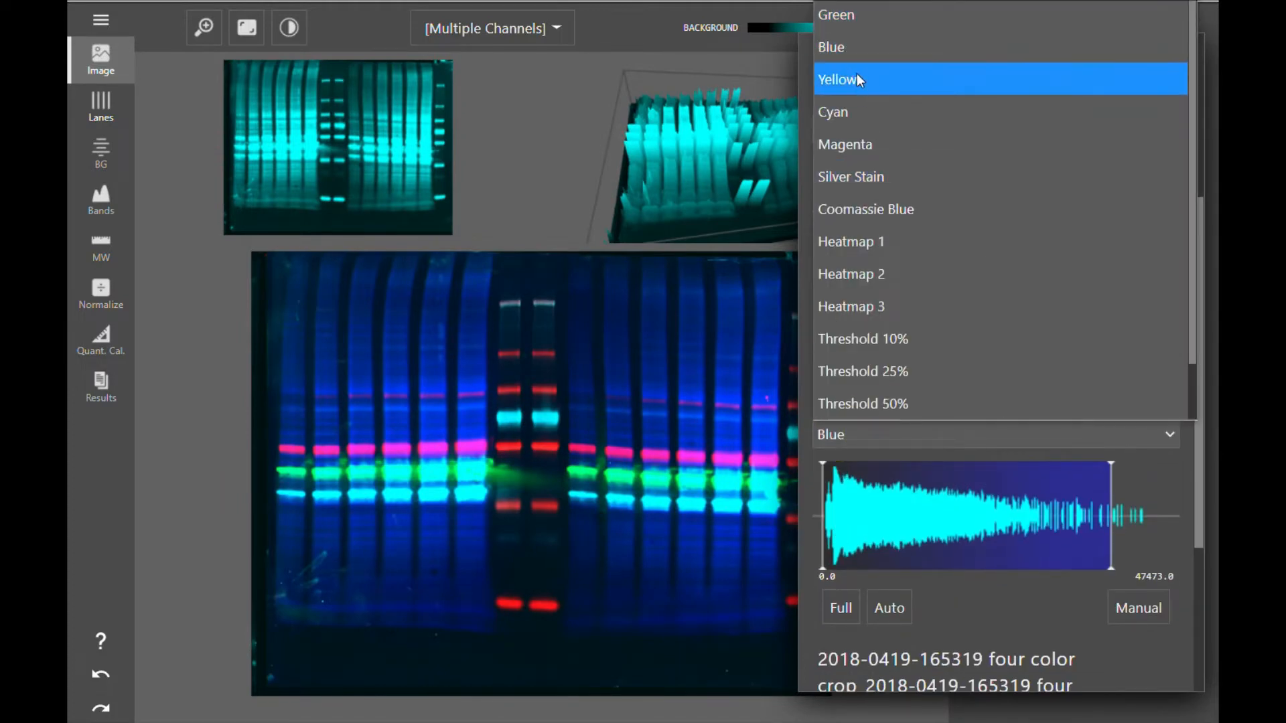
scroll(857, 85, "up", 1)
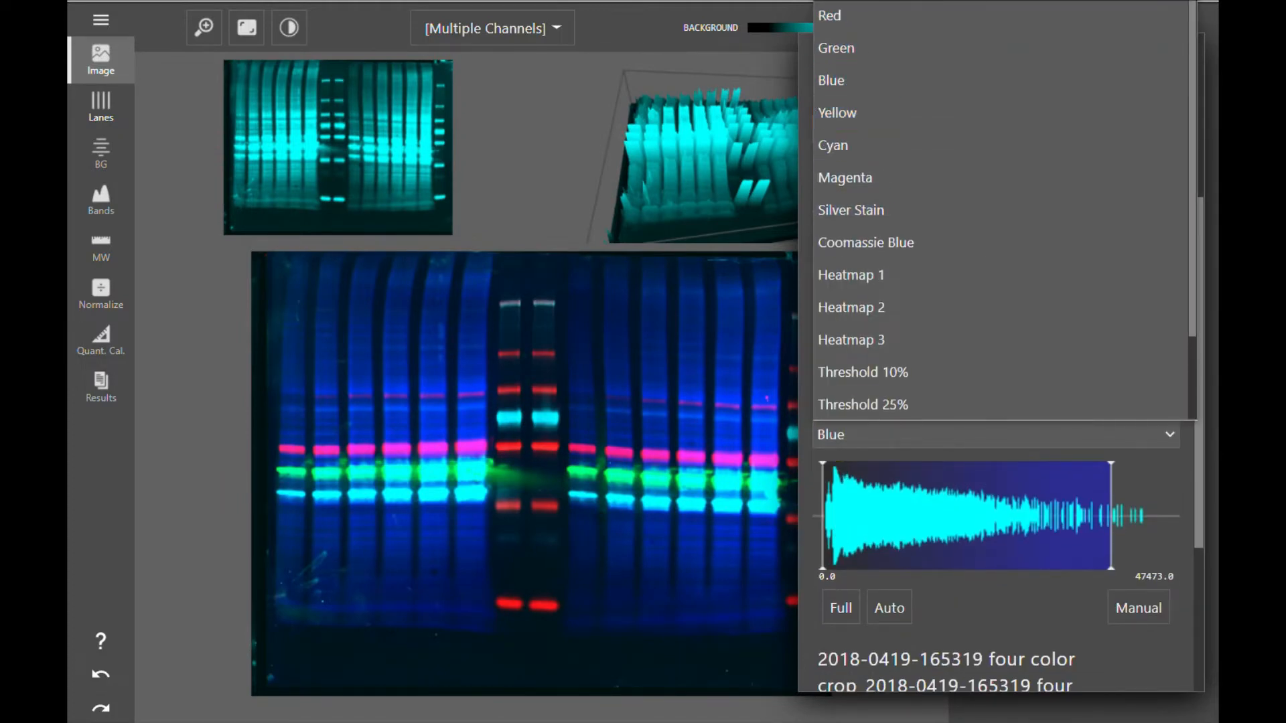
left_click(857, 0)
left_click_drag(822, 568, 849, 568)
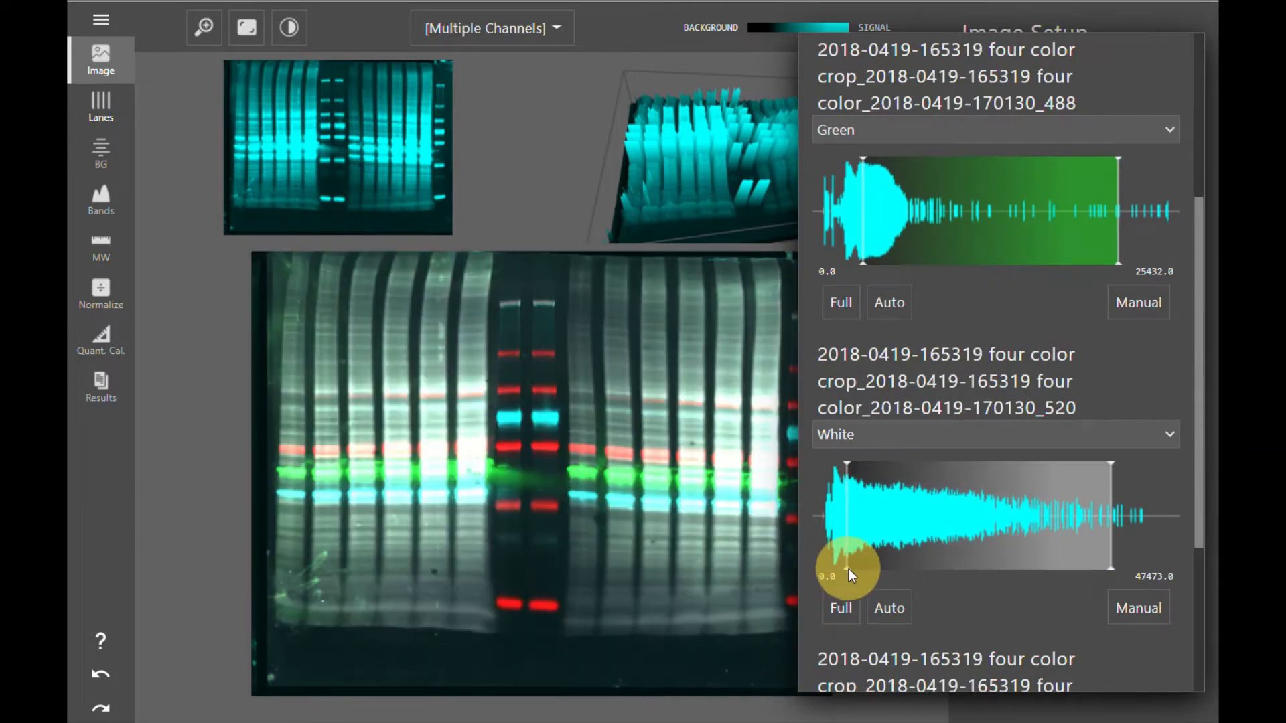
- Change the fourth channel's display color from Cyan to Blue and raise its lower display limit
scroll(869, 557, "down", 4)
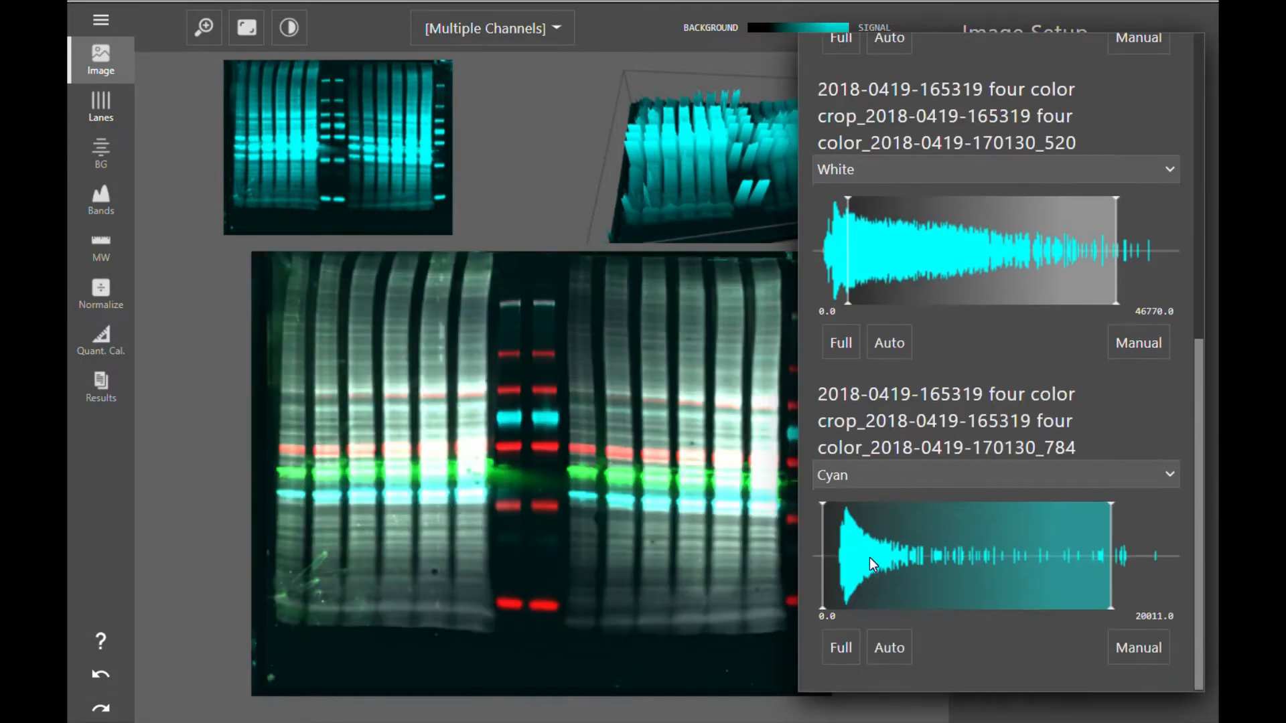
left_click(860, 477)
left_click(854, 81)
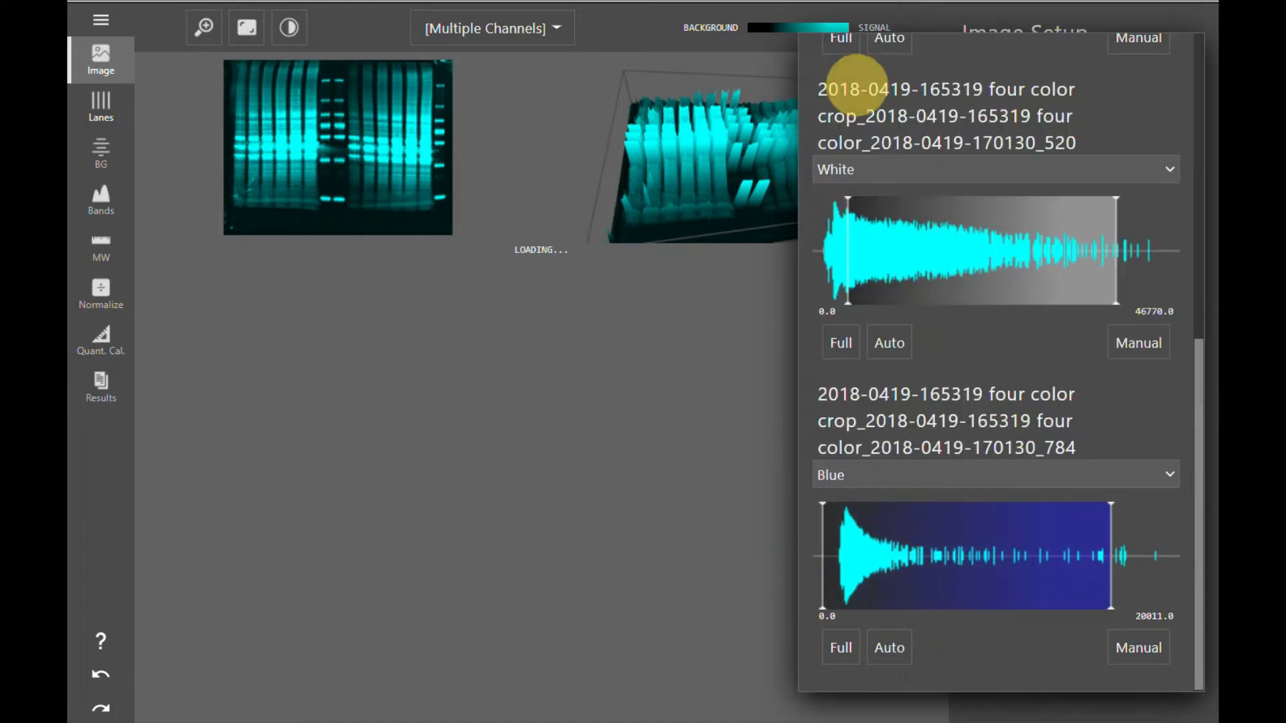
left_click_drag(823, 605, 859, 600)
- Raise the green channel's lower display limit to about 2618 and close the display settings
scroll(835, 350, "up", 5)
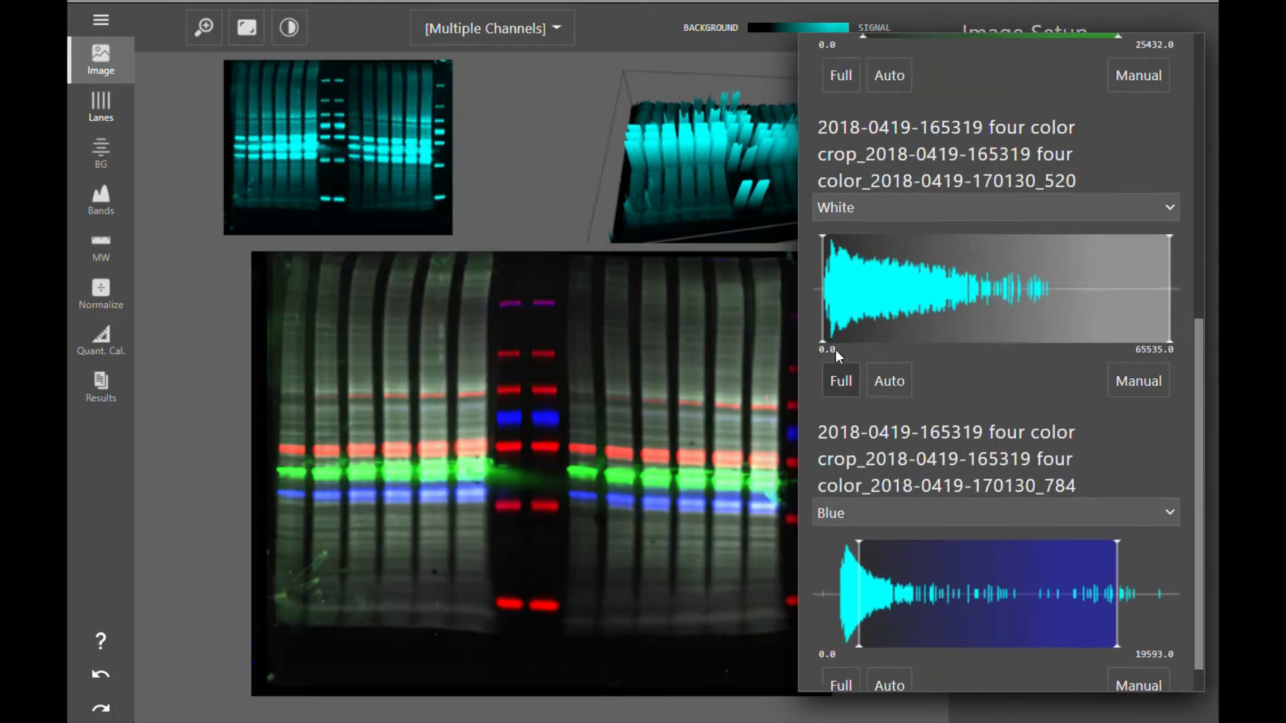
left_click_drag(870, 303, 900, 288)
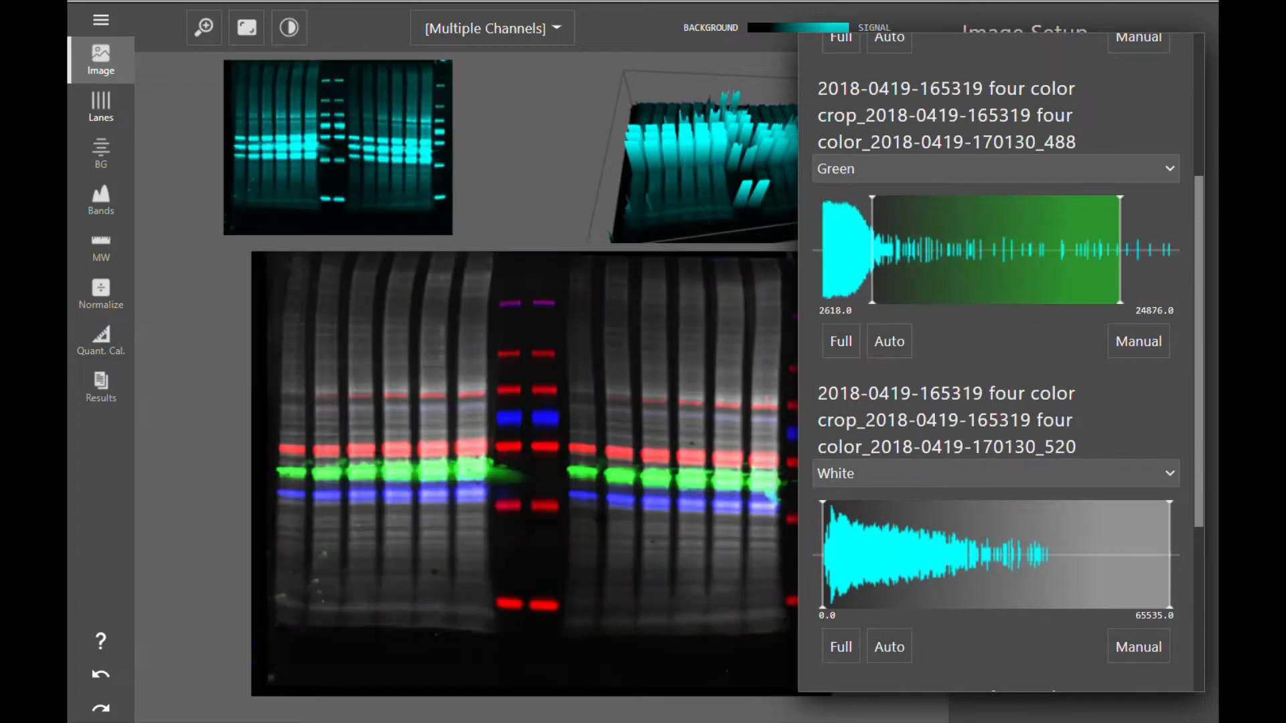
left_click(209, 429)
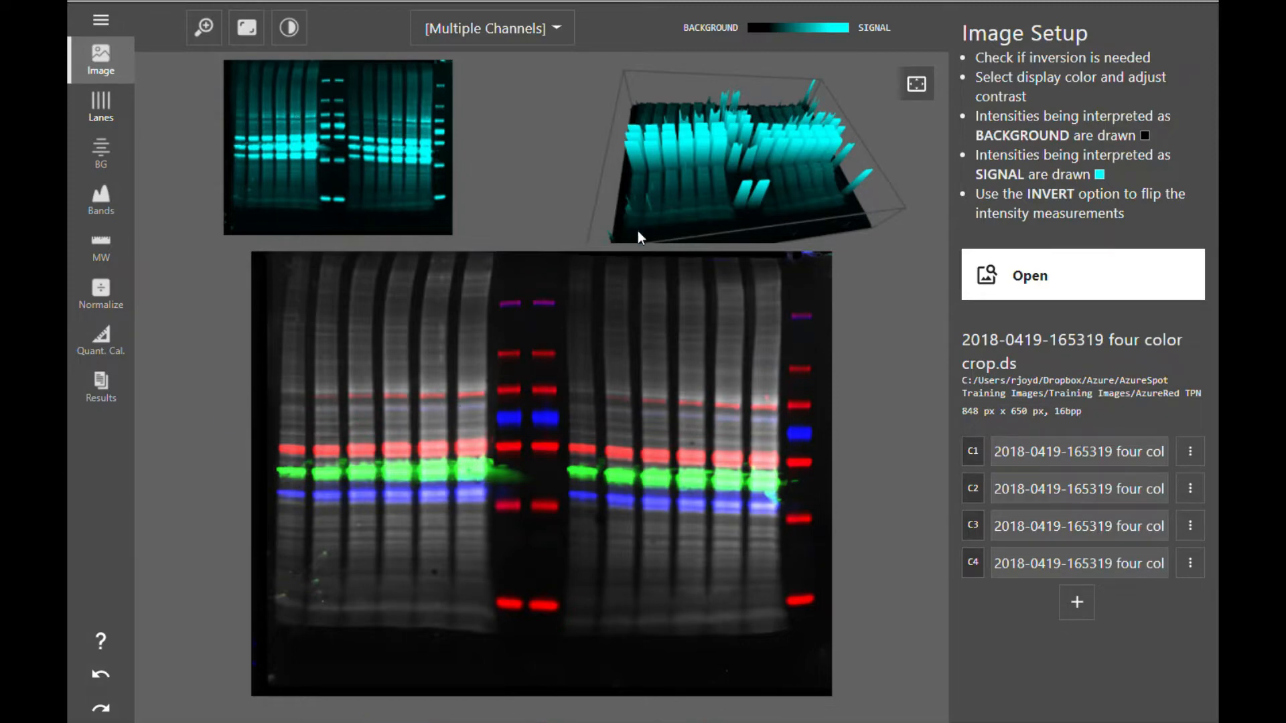
- Set 15 lanes for a new lane box and draw the box around all lanes of the gel
mouse_move(638, 230)
left_mouse_down()
mouse_move(630, 179)
mouse_move(725, 224)
mouse_move(656, 278)
mouse_move(625, 234)
mouse_move(623, 250)
left_mouse_up()
left_click(106, 106)
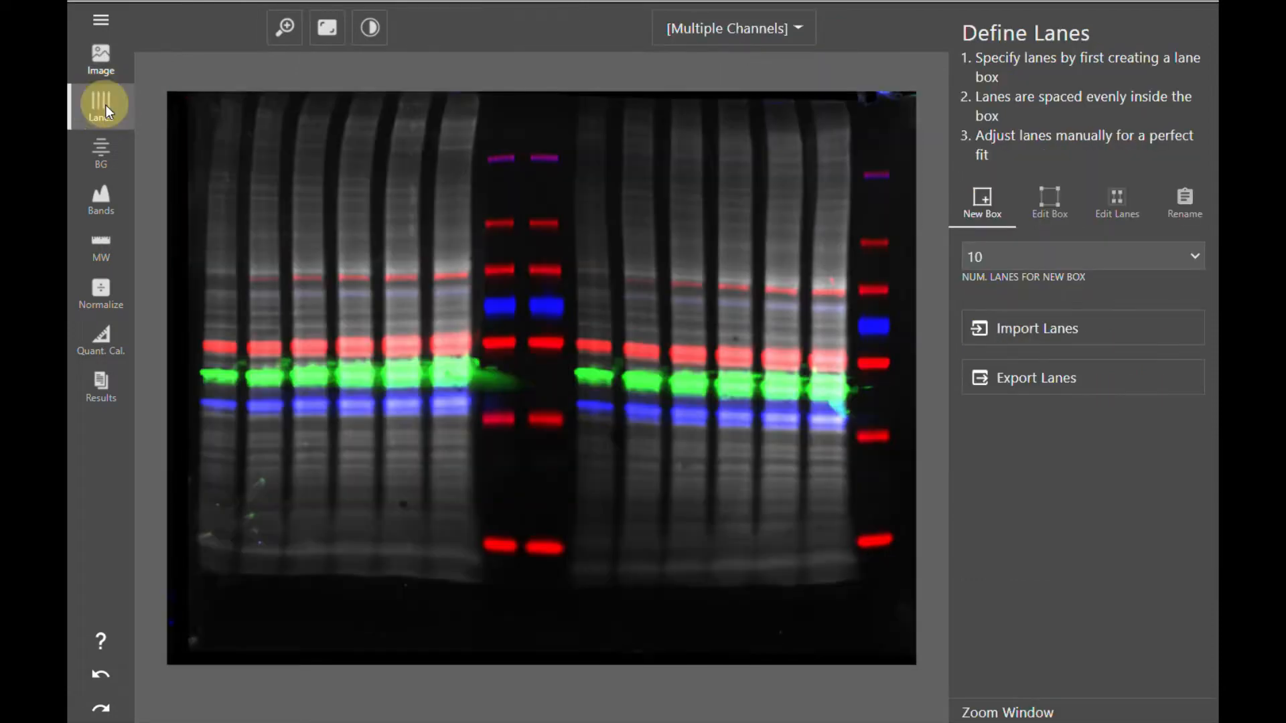
left_click(991, 258)
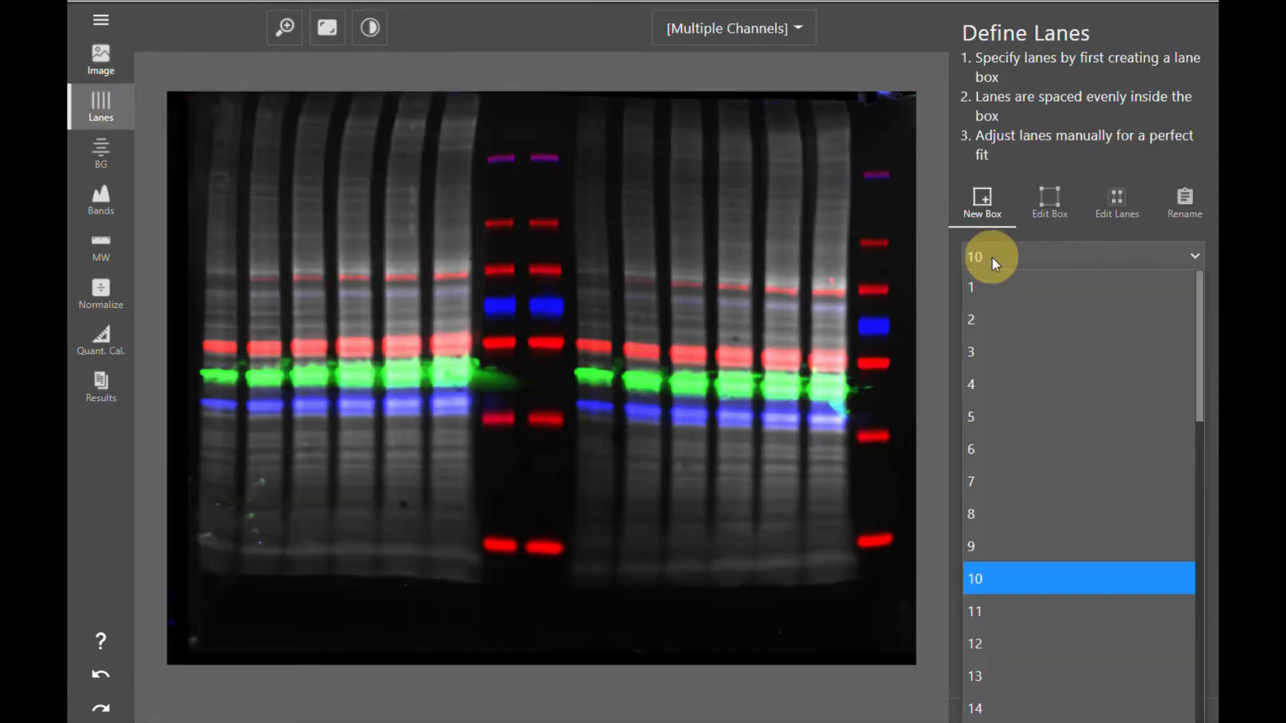
scroll(1025, 589, "down", 4)
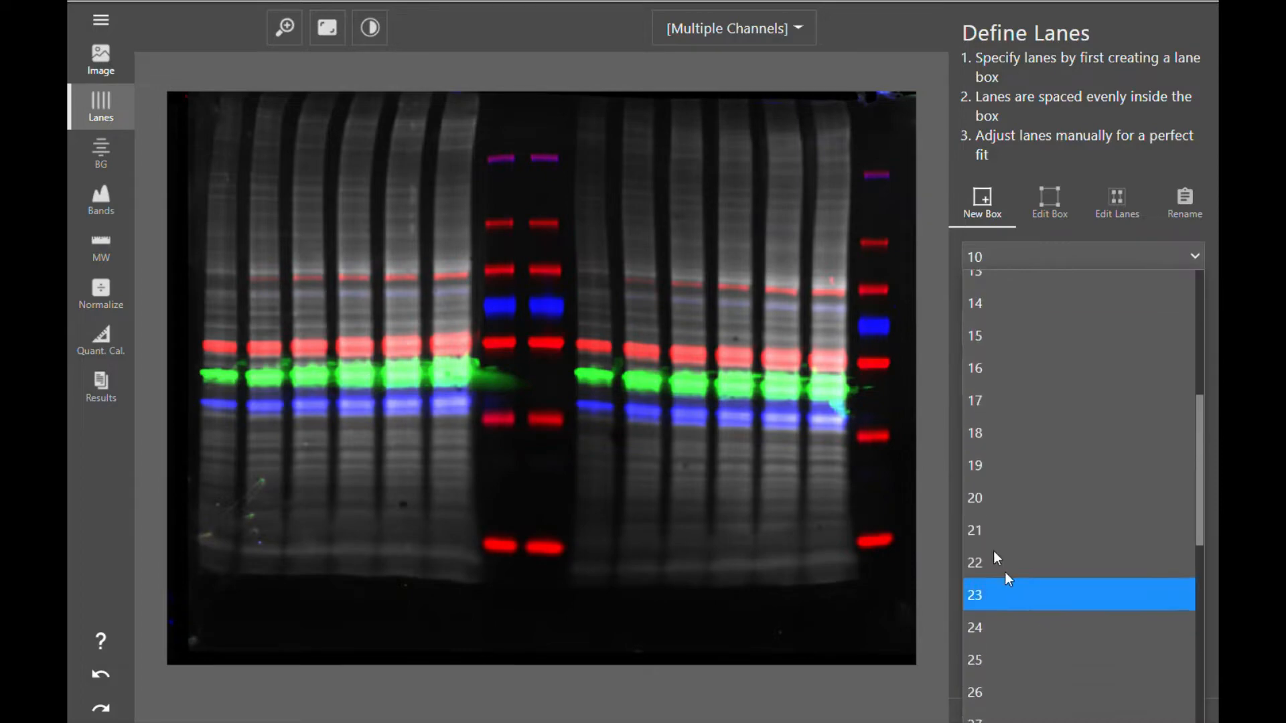
left_click(991, 335)
left_click_drag(196, 104, 900, 575)
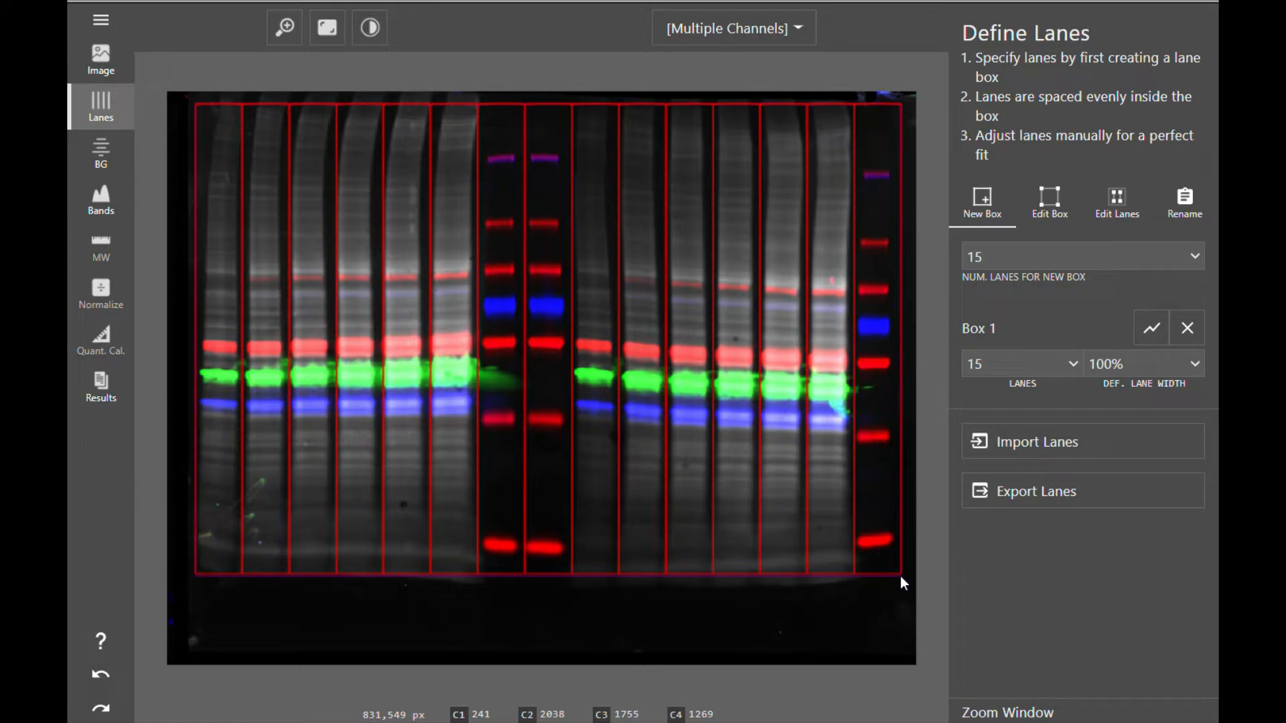
- Edit the lane box, lowering its top edge to the start of the lanes
left_click(1048, 198)
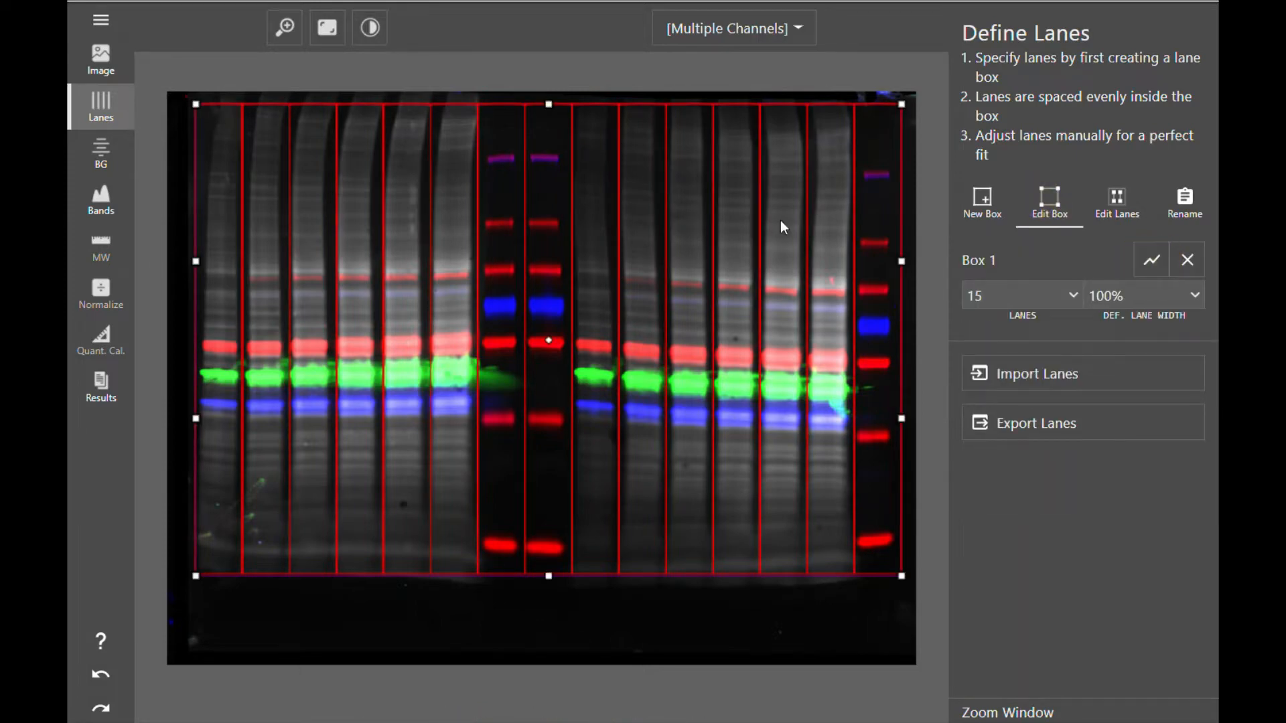
left_click_drag(546, 104, 546, 128)
left_click_drag(902, 104, 899, 129)
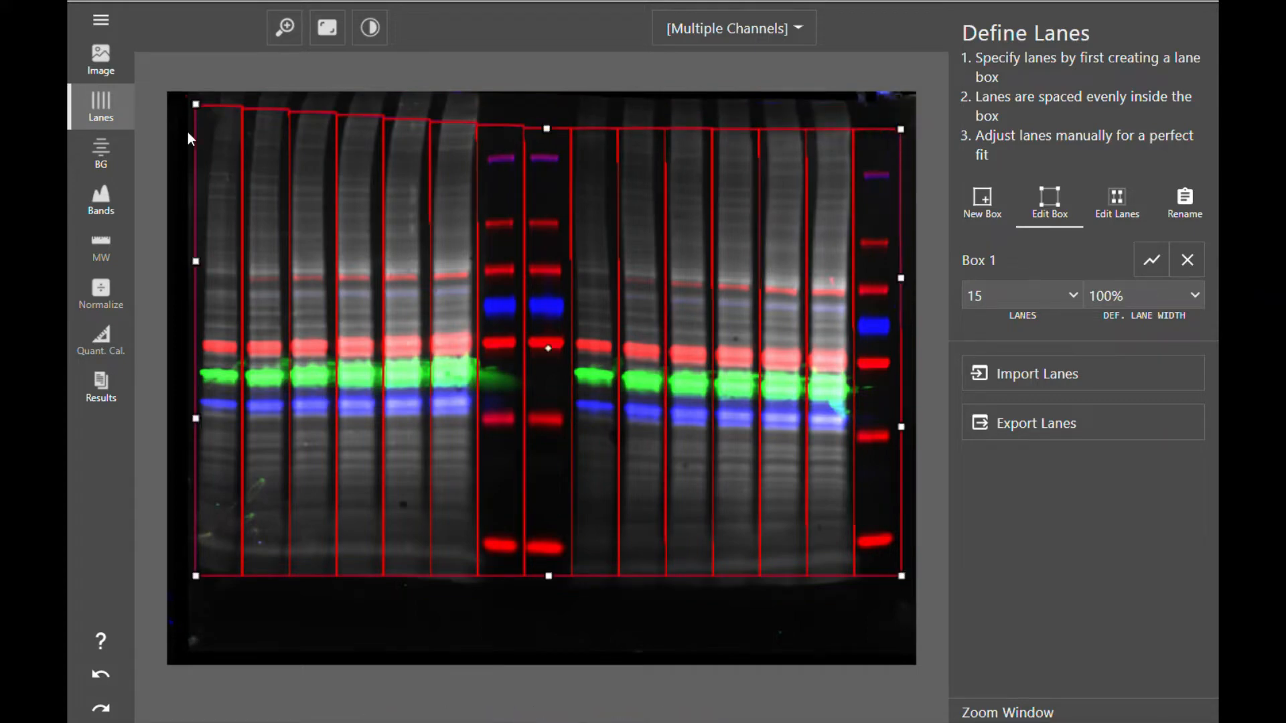
mouse_move(195, 104)
left_mouse_down()
mouse_move(191, 139)
mouse_move(192, 127)
left_mouse_up()
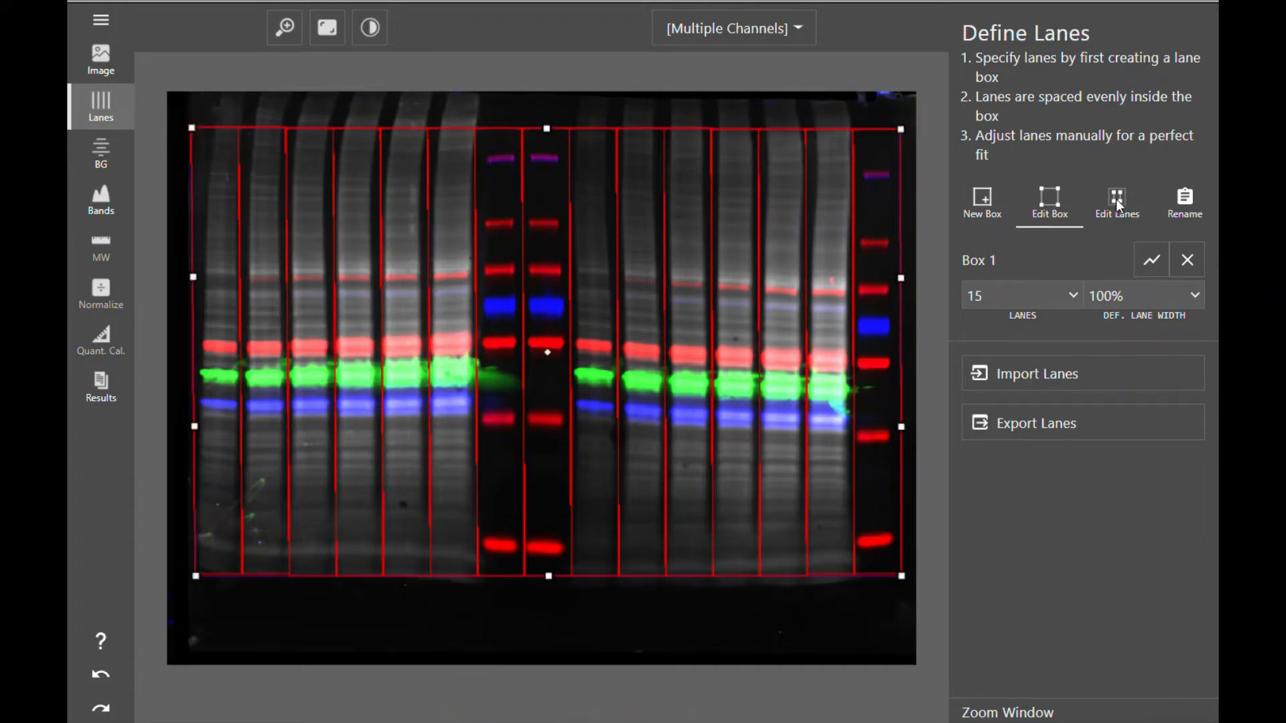
- Adjust the top ends of the first lanes and raise the lane box's top edge slightly
left_click(1115, 199)
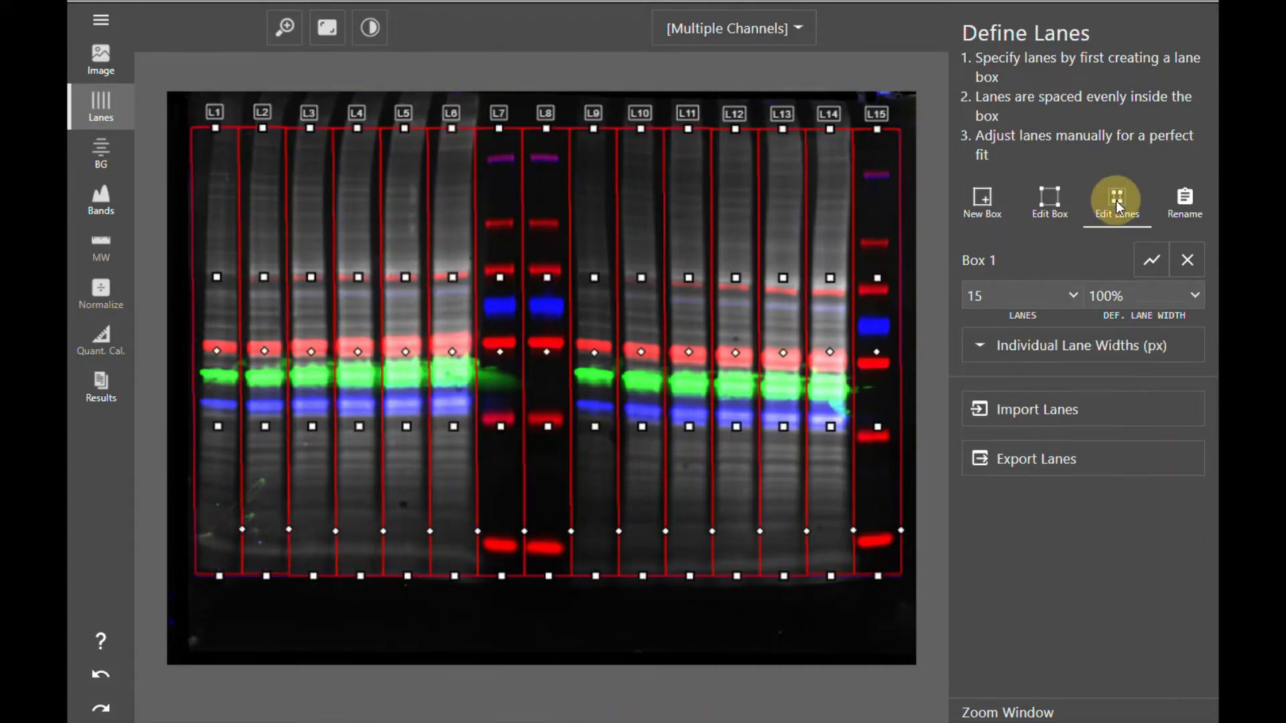
left_click(215, 123)
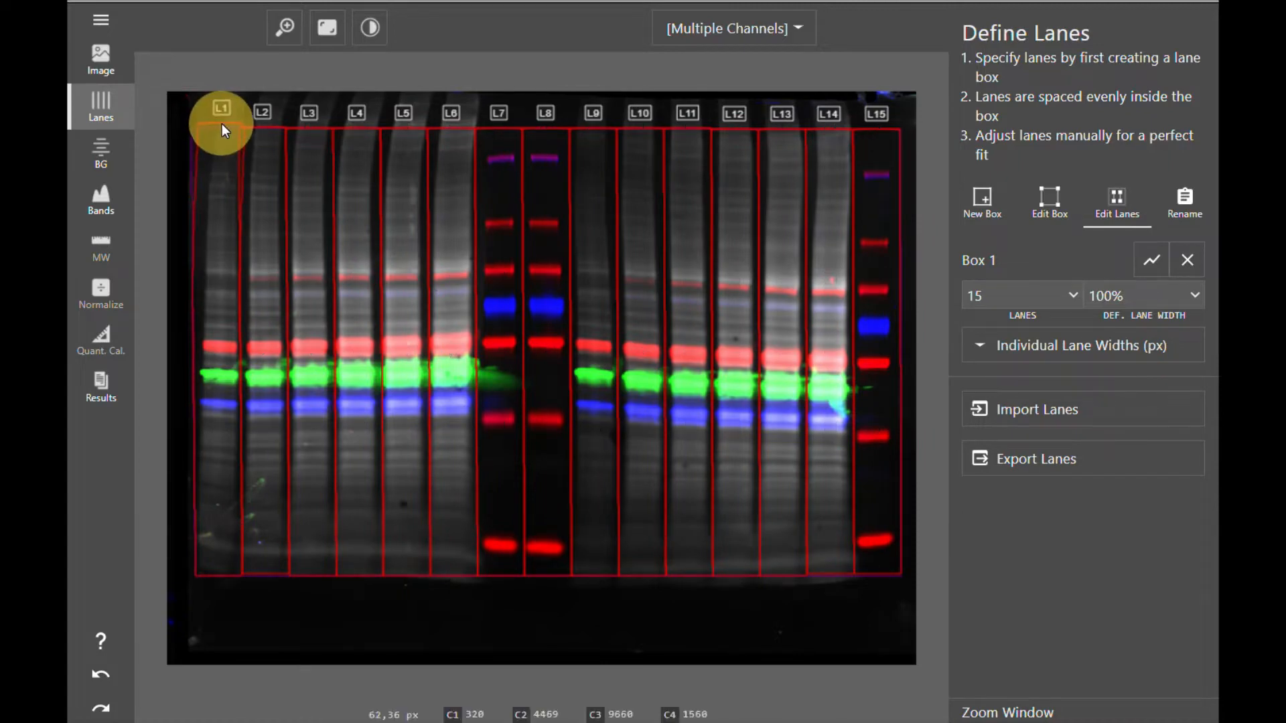
left_click(265, 123)
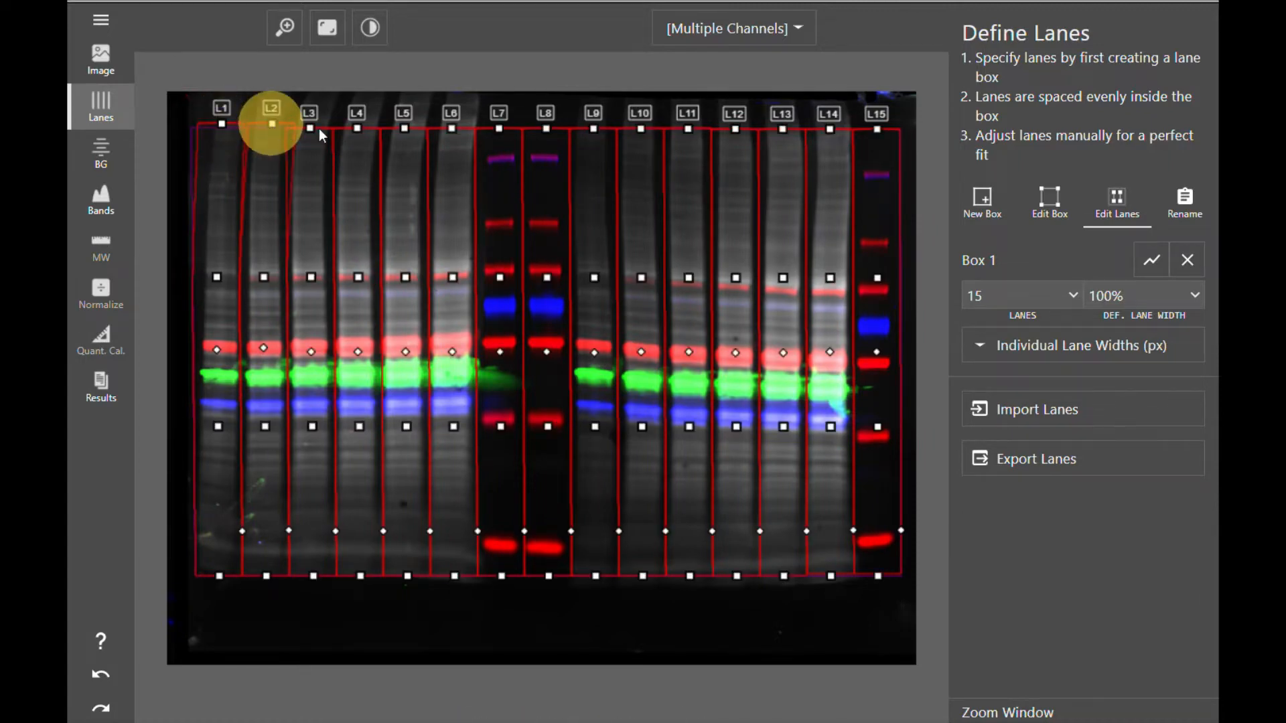
left_click_drag(310, 128, 412, 126)
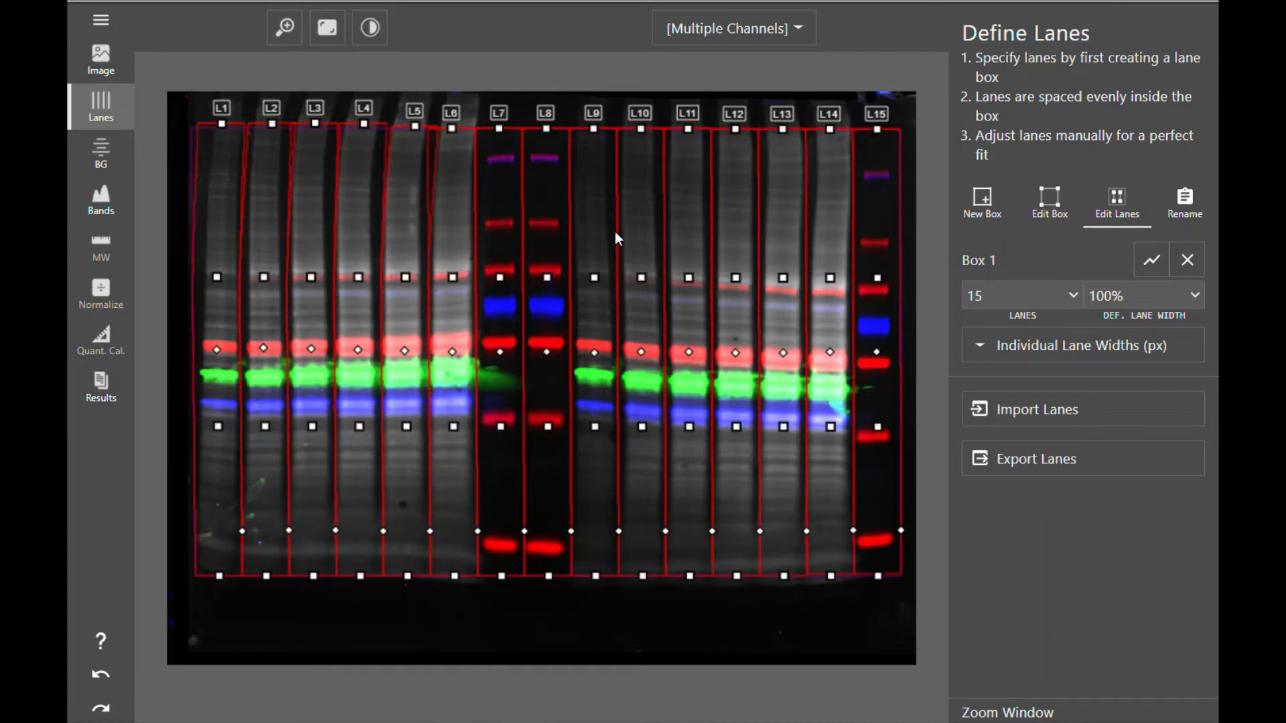
left_click(1050, 198)
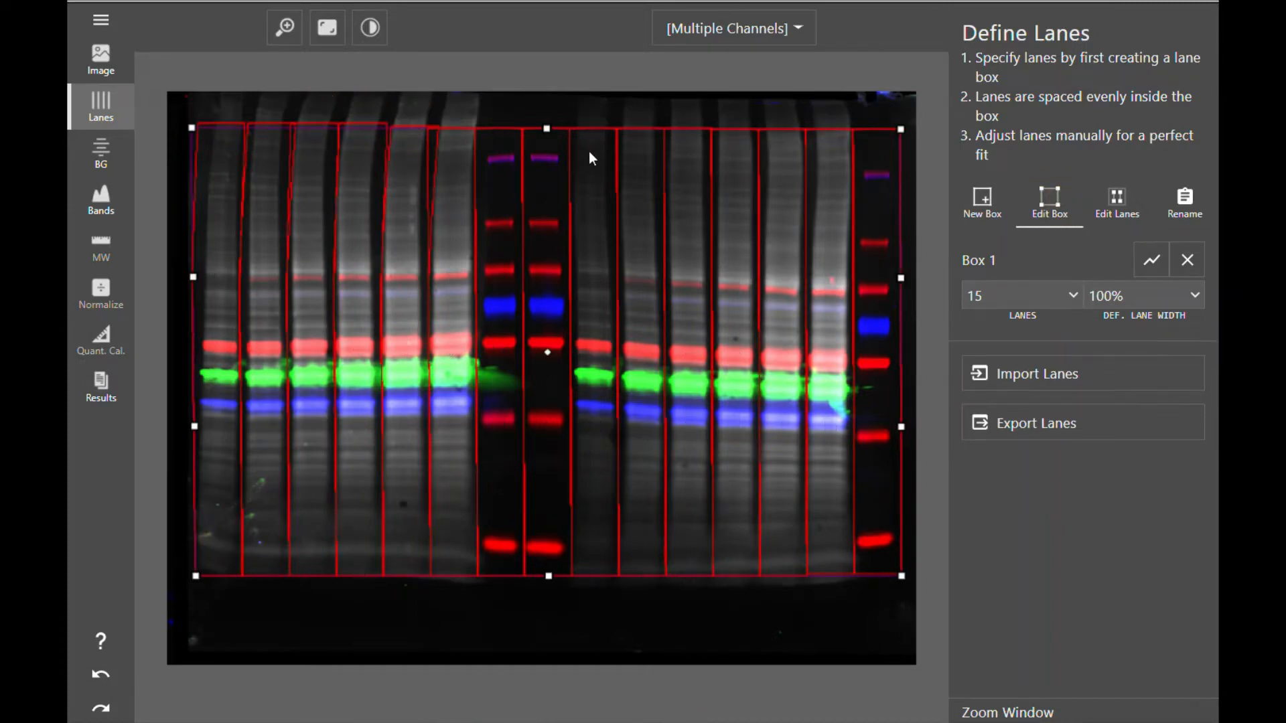
mouse_move(546, 131)
left_mouse_down()
mouse_move(539, 207)
mouse_move(516, 127)
mouse_move(526, 146)
mouse_move(525, 107)
mouse_move(531, 124)
left_mouse_up()
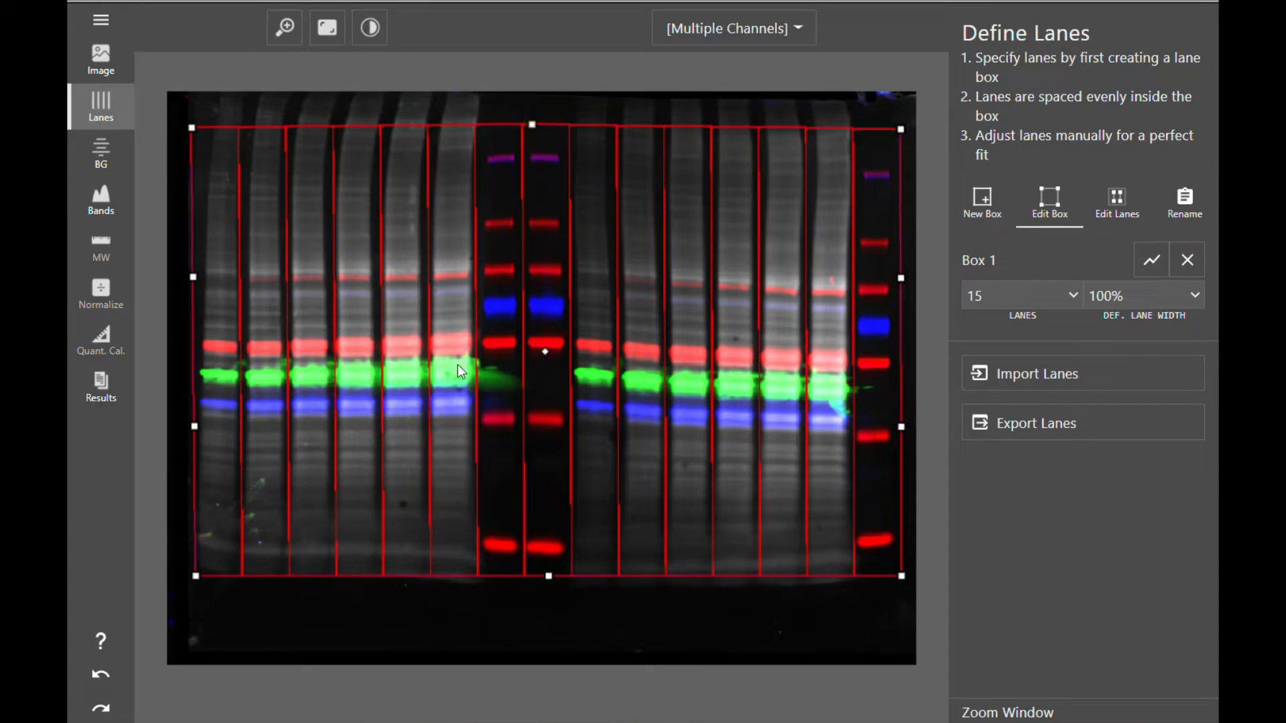
- Open the background definition step and review the channel choices for applying background
left_click(120, 148)
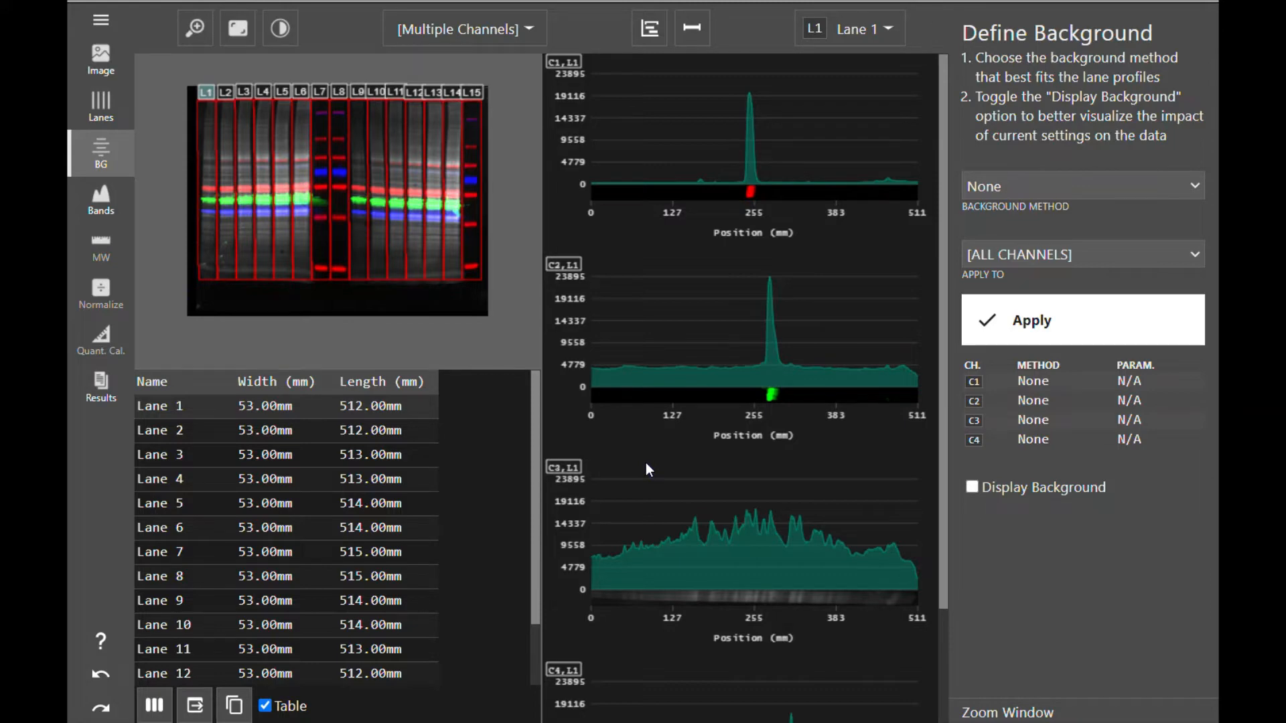
left_click(1071, 257)
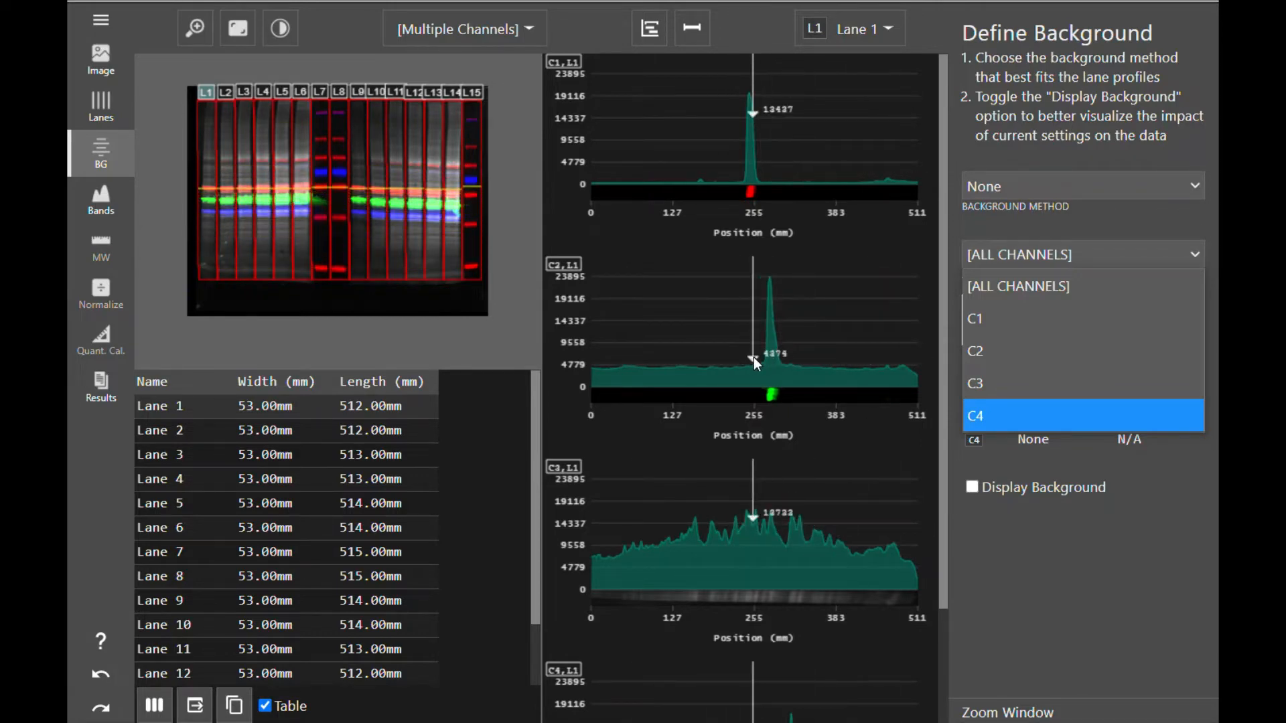
left_click(790, 358)
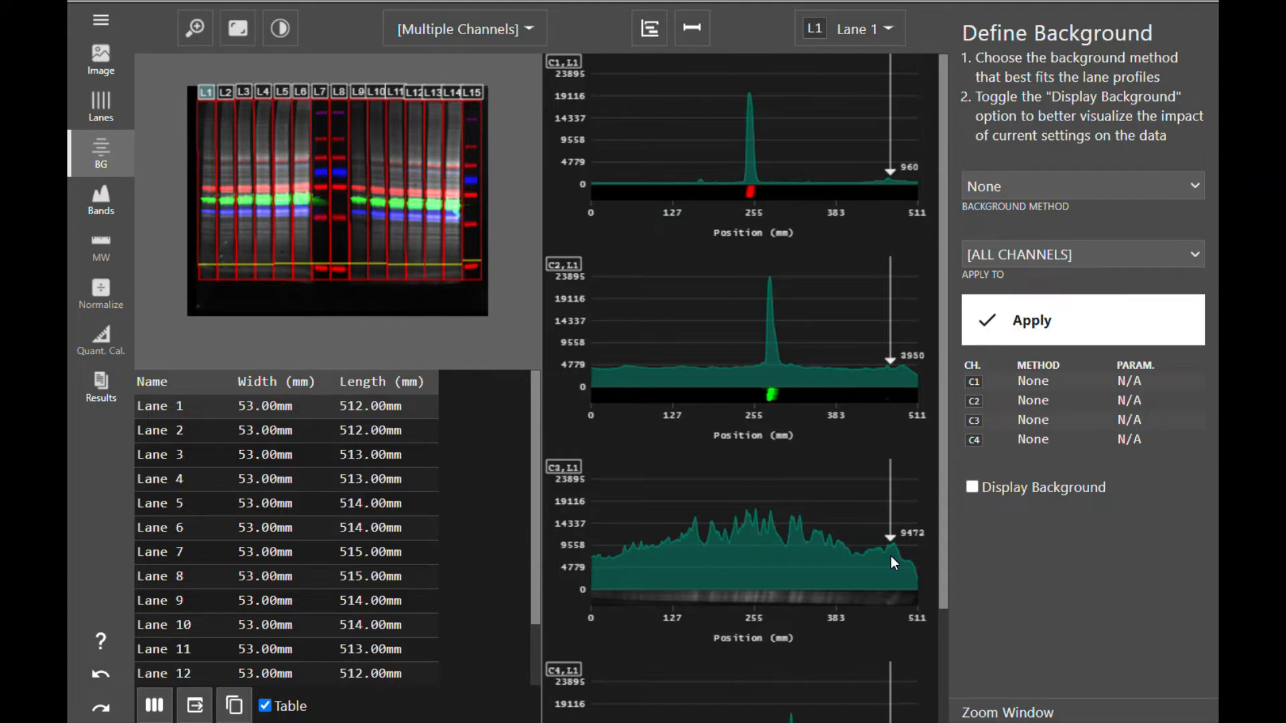
- Apply Rolling Ball background subtraction with radius 6 to all channels
left_click(1114, 188)
left_click(1086, 251)
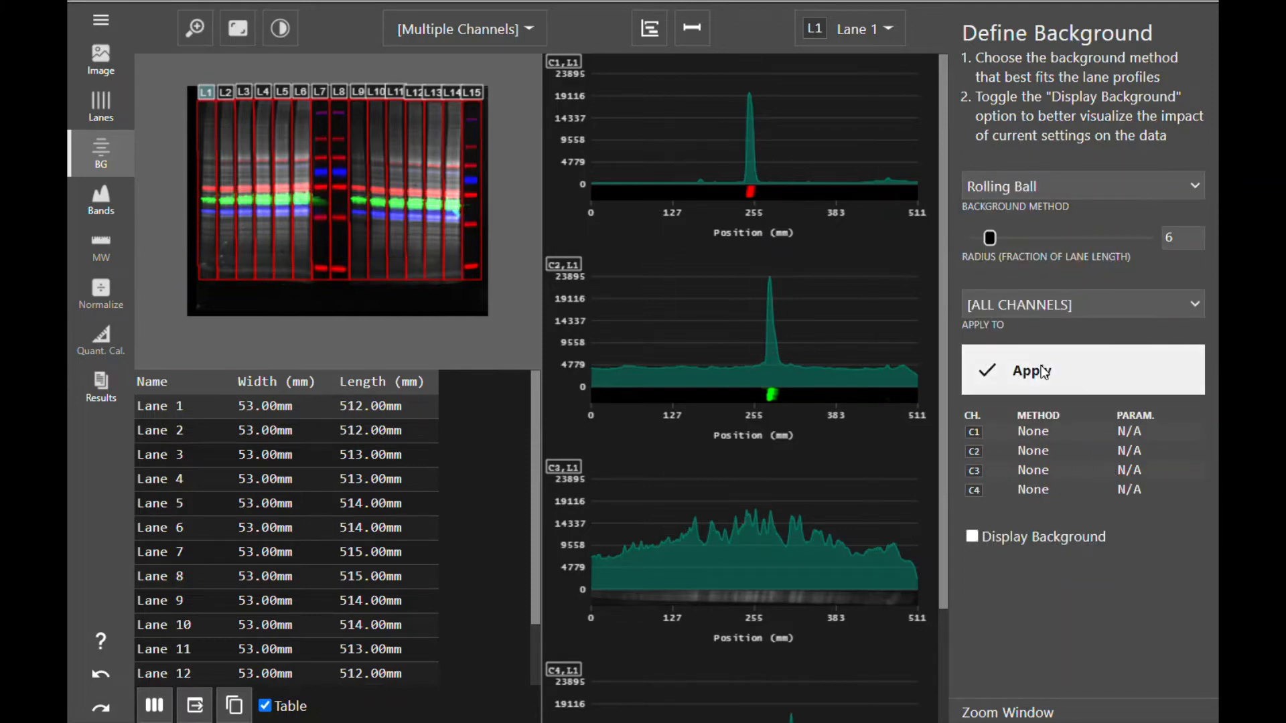
left_click(1062, 375)
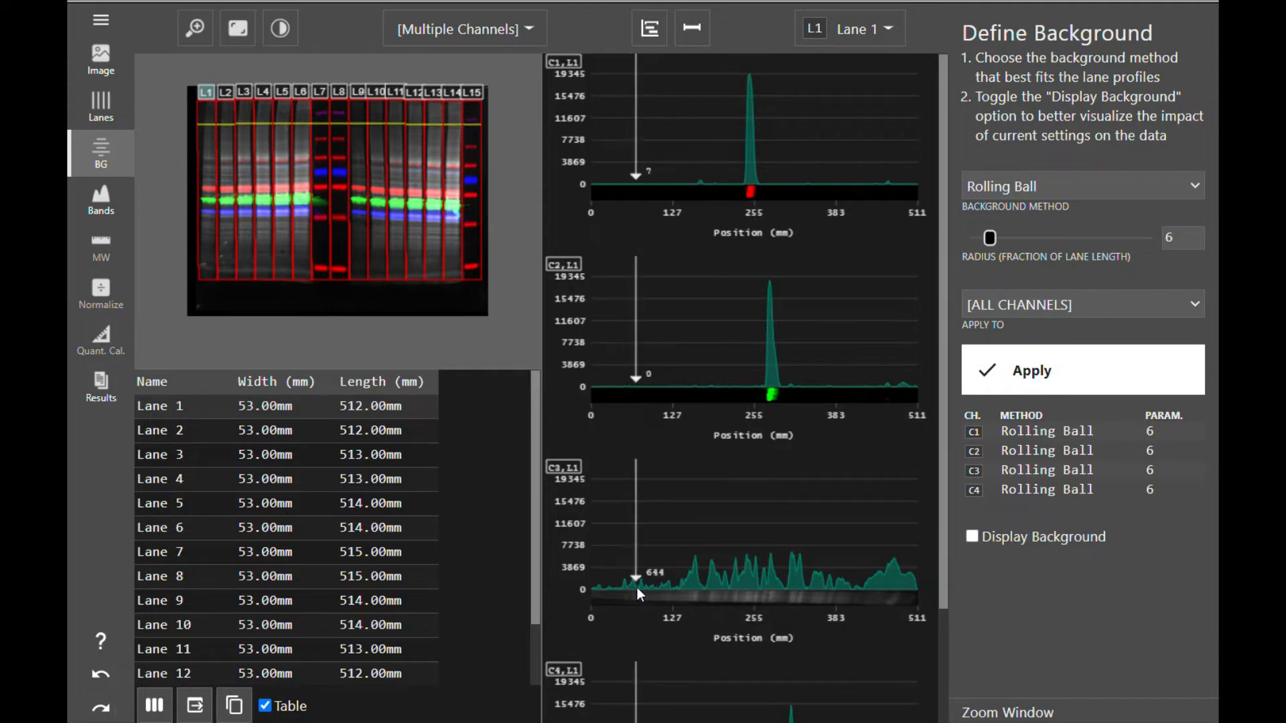
- Set the background method to None for channel C3 only and apply it
left_click(1069, 187)
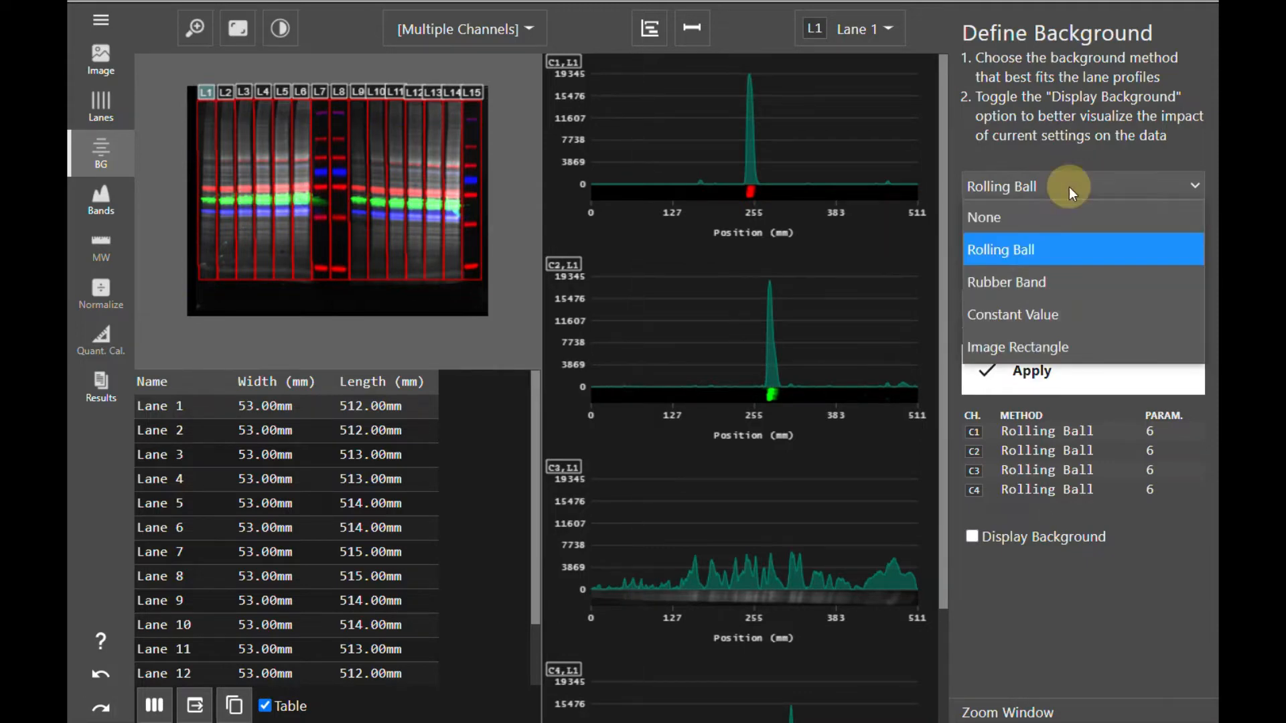
left_click(1059, 220)
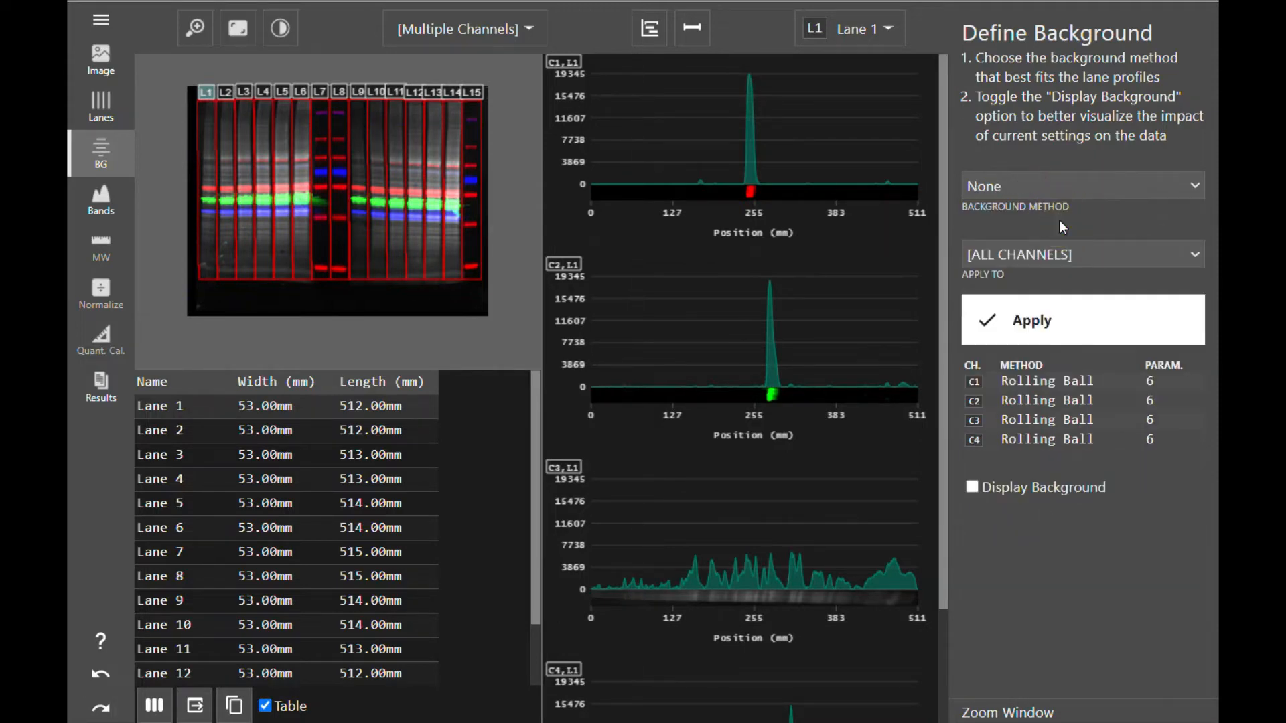
left_click(1051, 255)
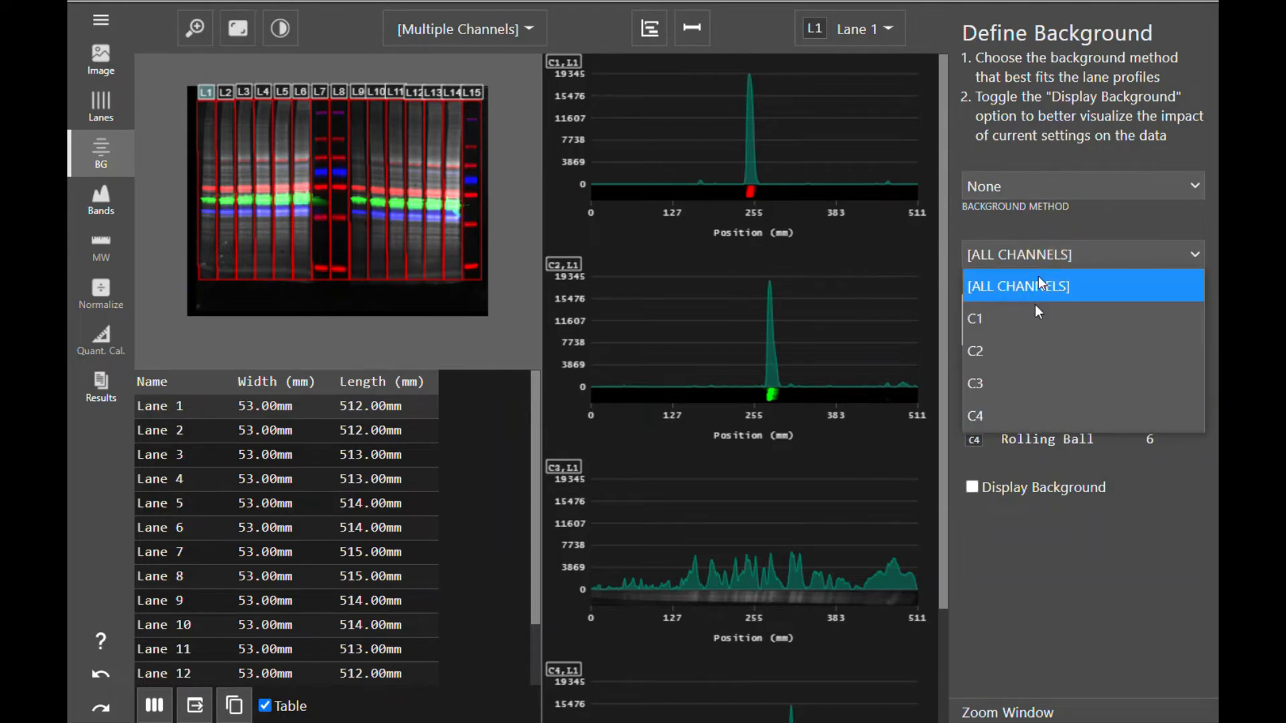
left_click(1028, 379)
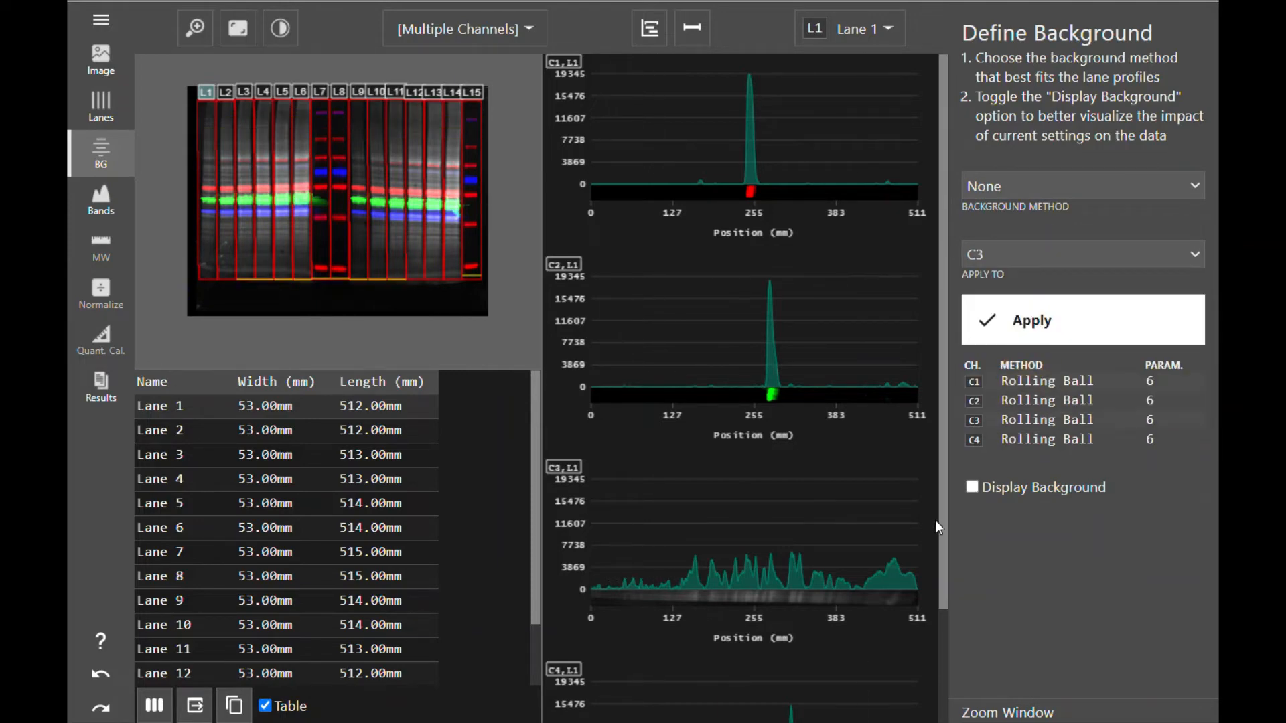
left_click(1091, 326)
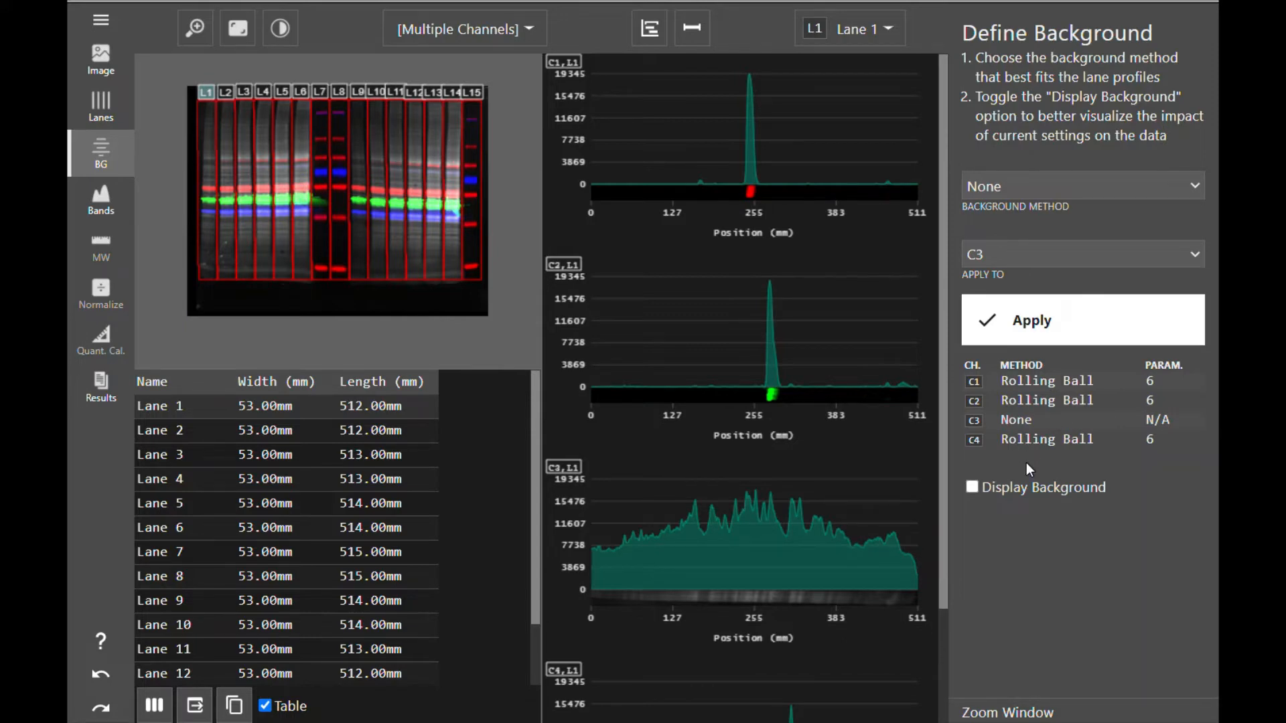
- Open the band definition step and manually mark the lane 1 peaks on the C1 and C2 profiles as bands
left_click(1076, 186)
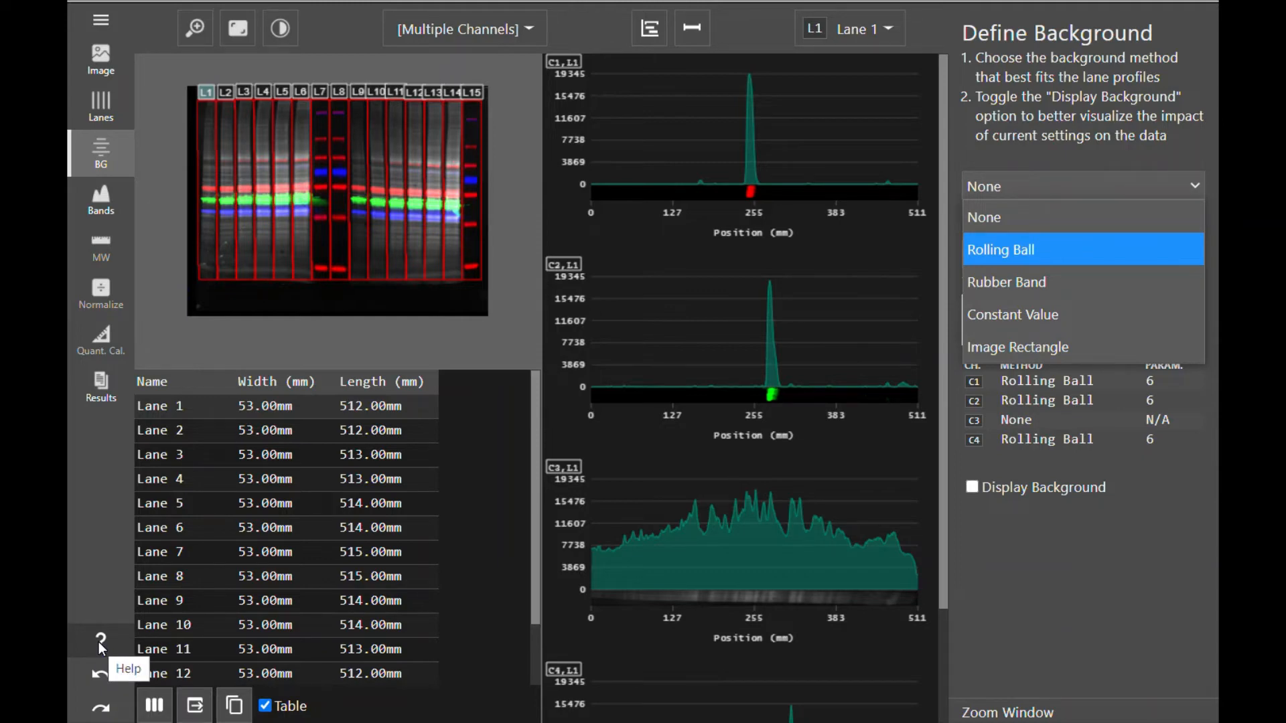
left_click(1067, 560)
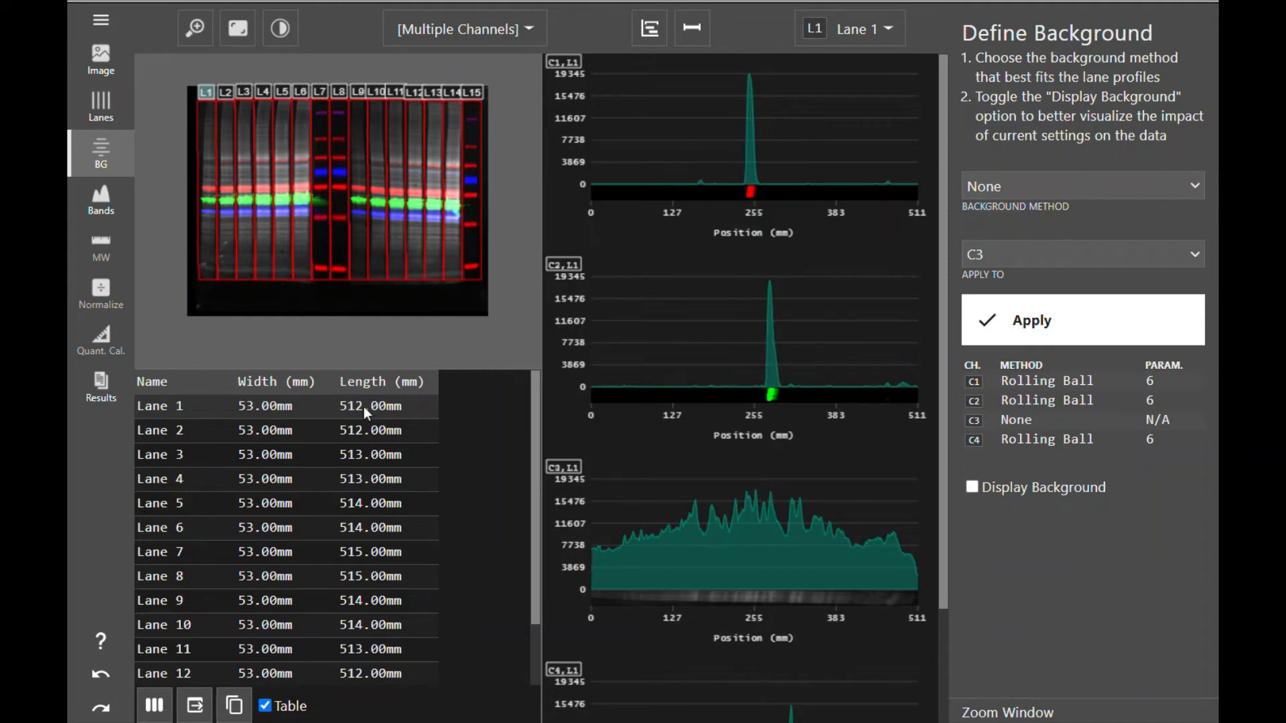
left_click(119, 207)
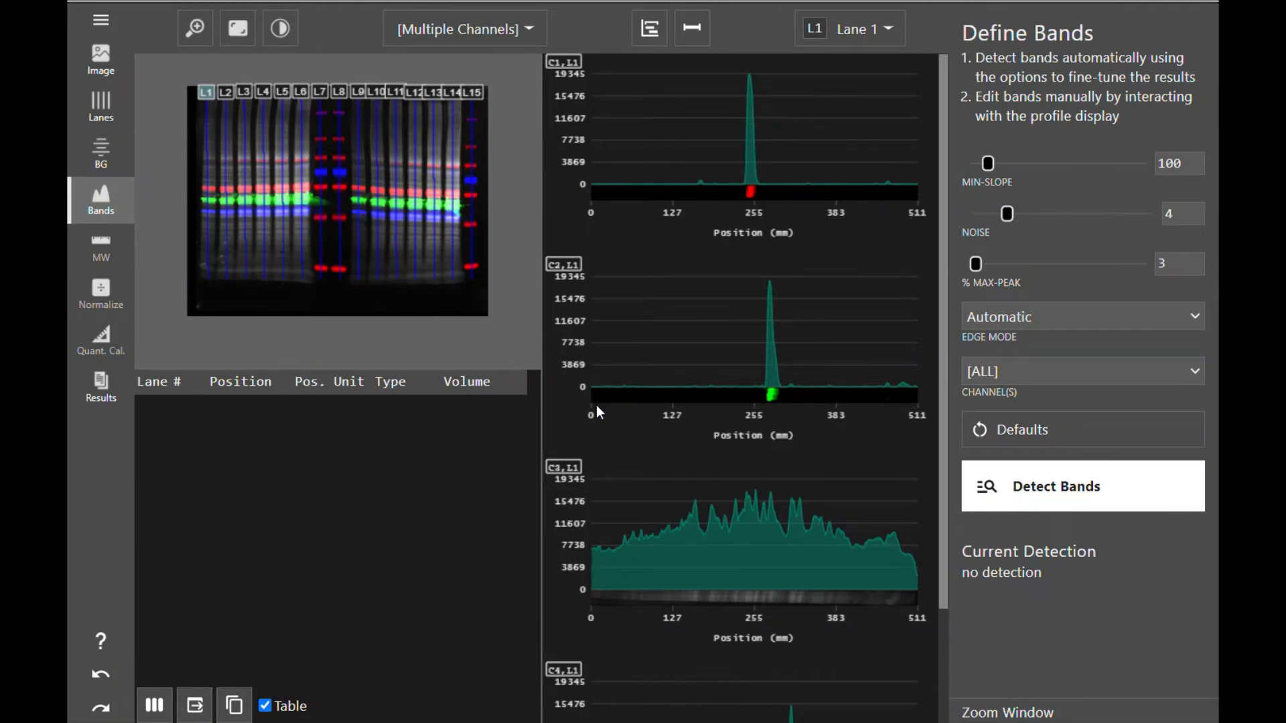
left_click_drag(739, 165, 762, 165)
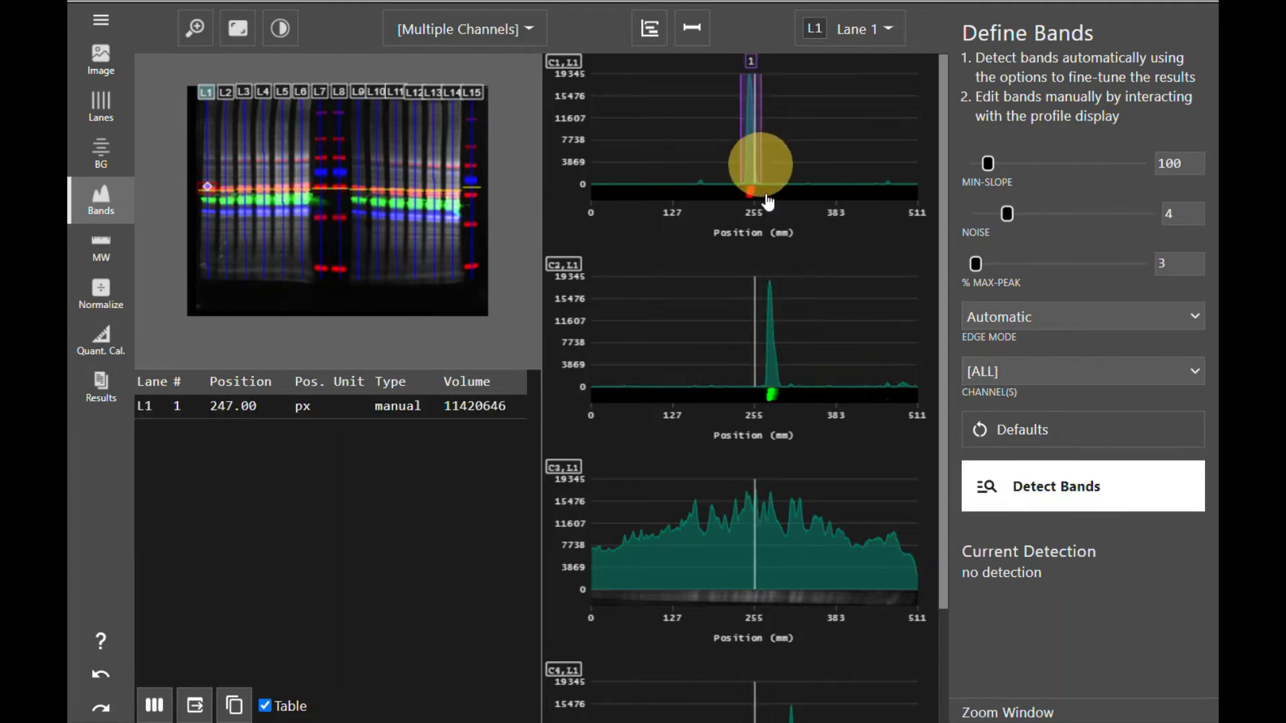
left_click_drag(762, 366, 779, 368)
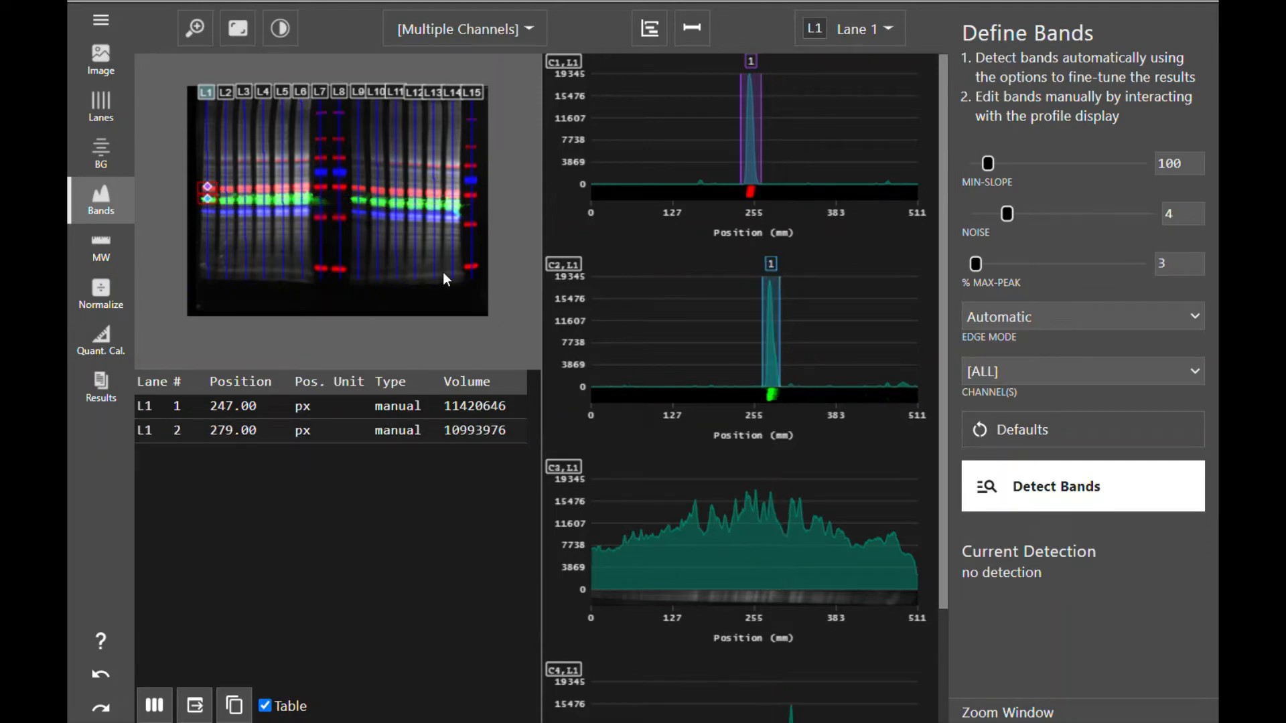
- Limit the displayed channels to C1 only
left_click(530, 30)
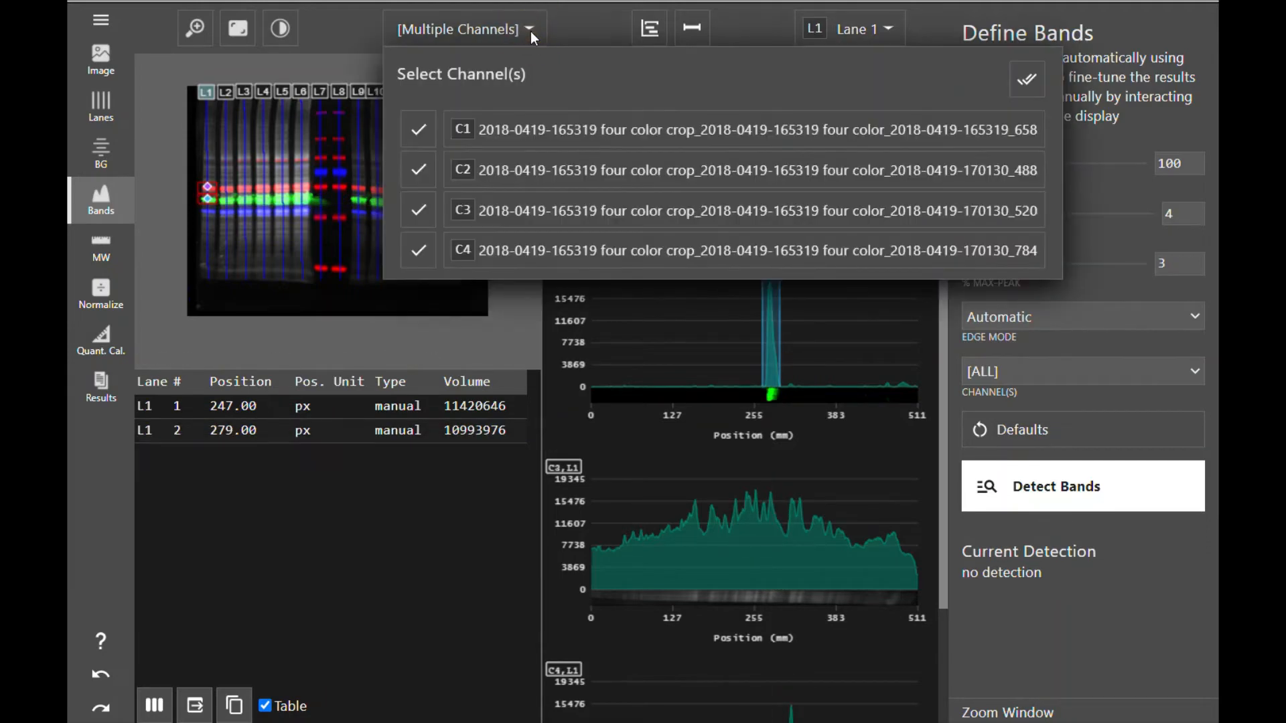
left_click(415, 168)
left_click(420, 211)
left_click(418, 252)
left_click(320, 216)
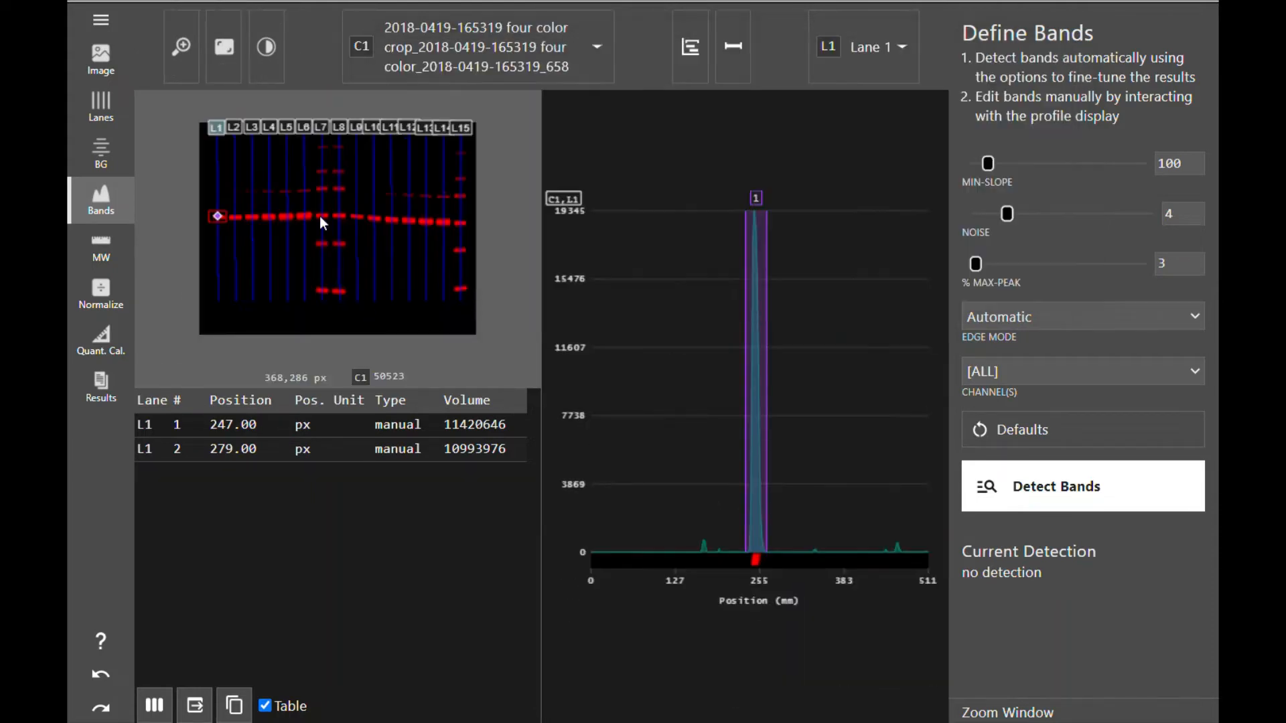
- Add manual C1 bands at the same height in lanes 7 through 11 on the blot image
left_click(320, 216)
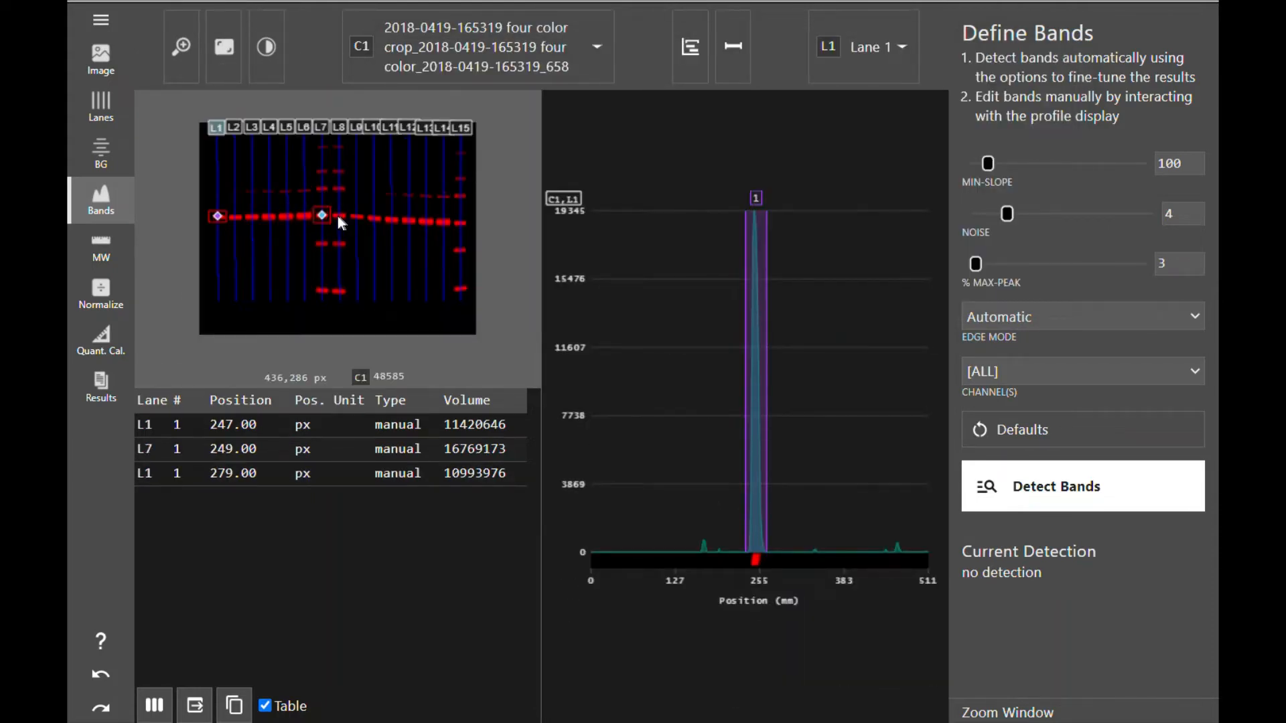
left_click(338, 216)
left_click(356, 215)
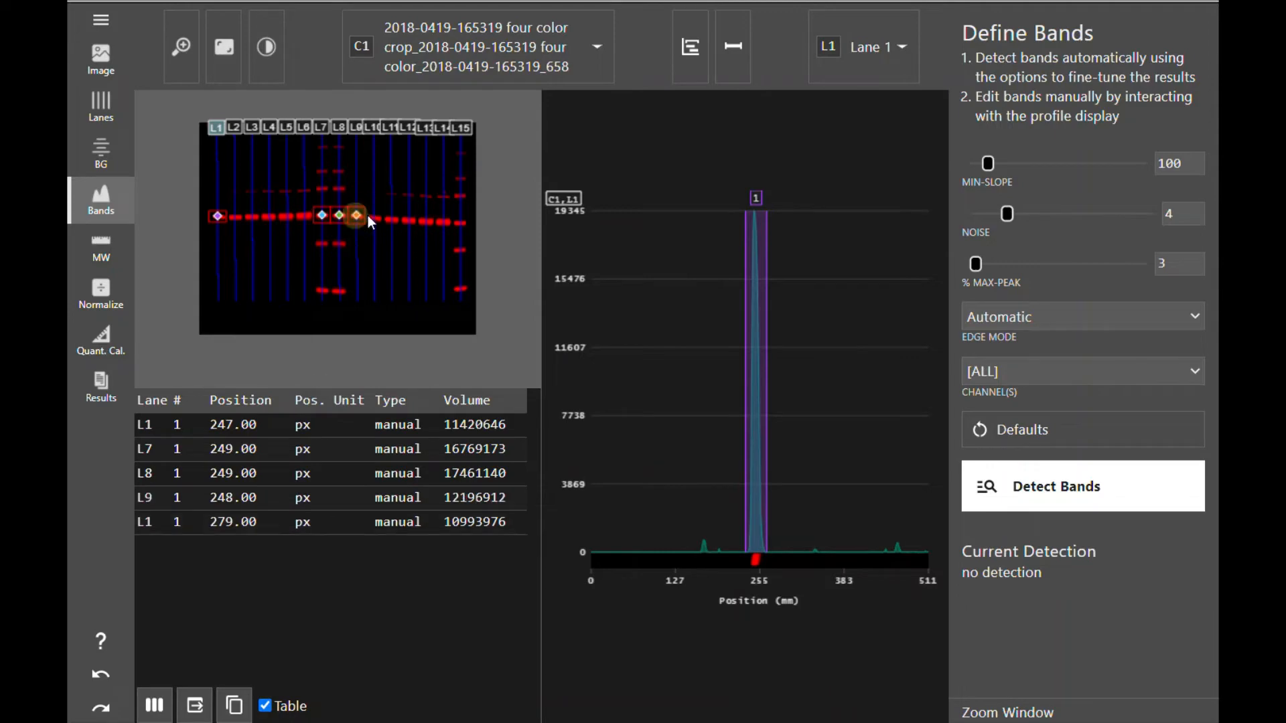
left_click(373, 216)
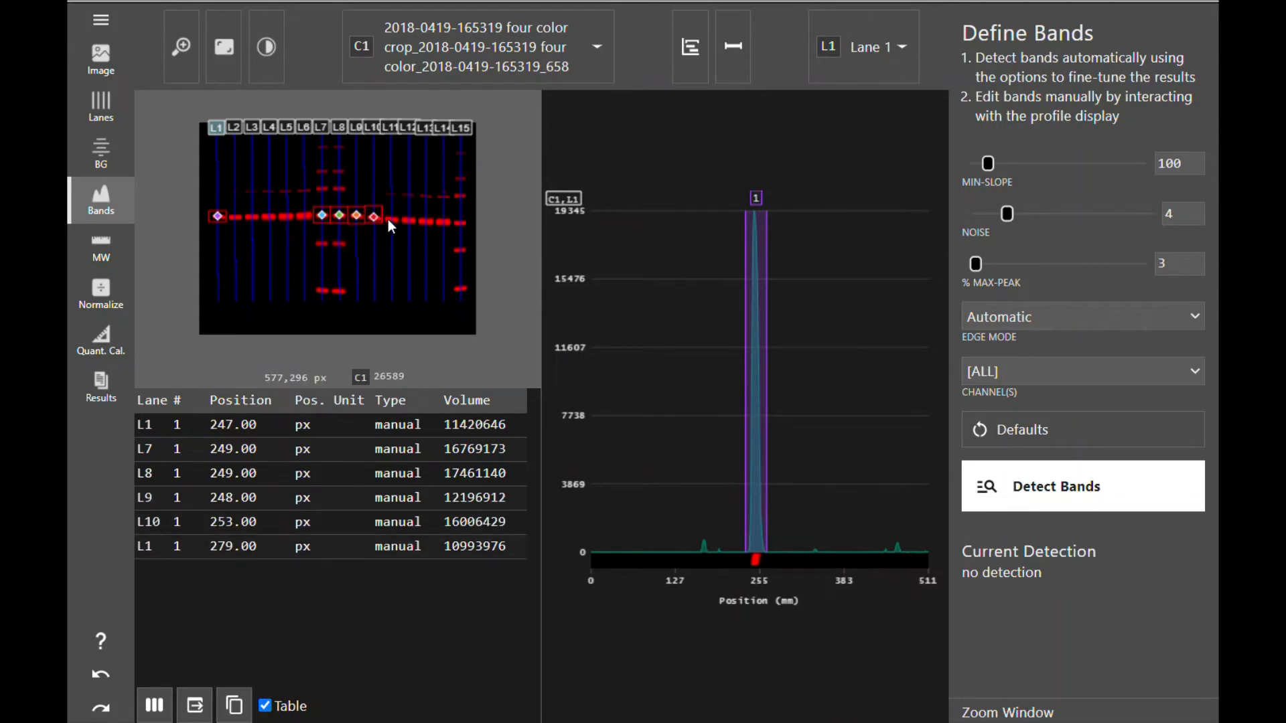
left_click(391, 217)
- Display all four channels again
left_click(595, 61)
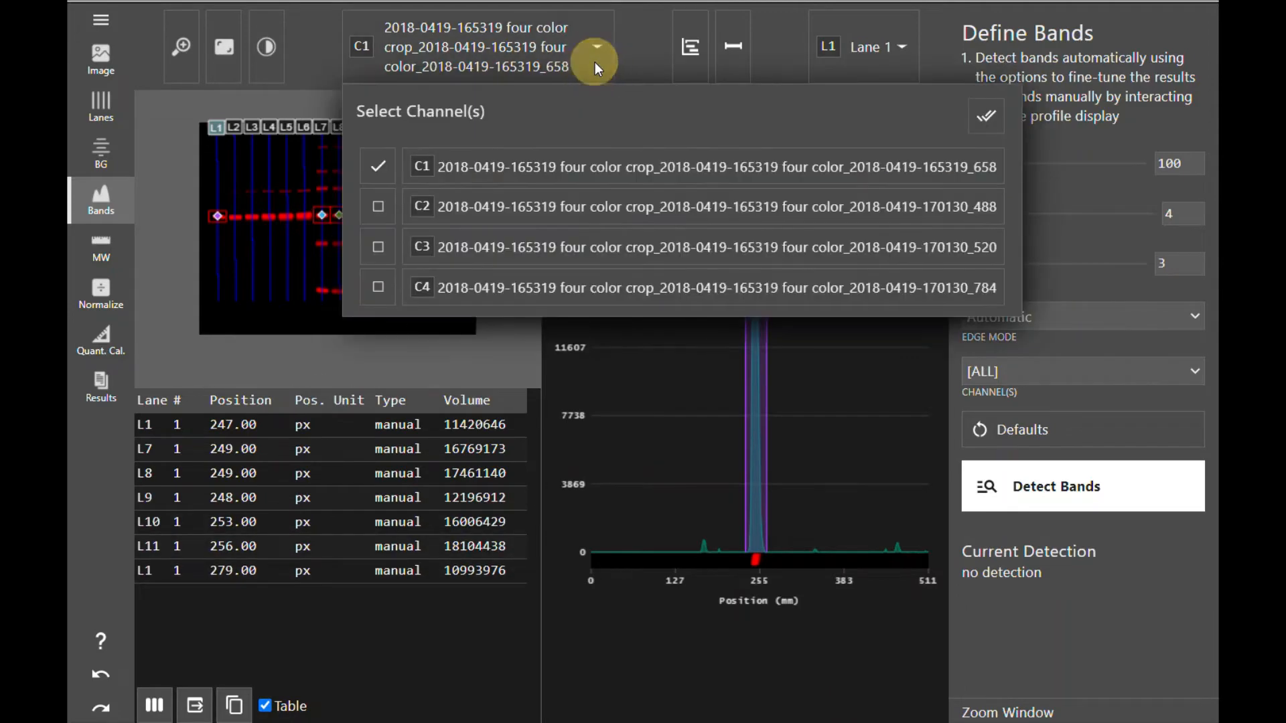
left_click(986, 116)
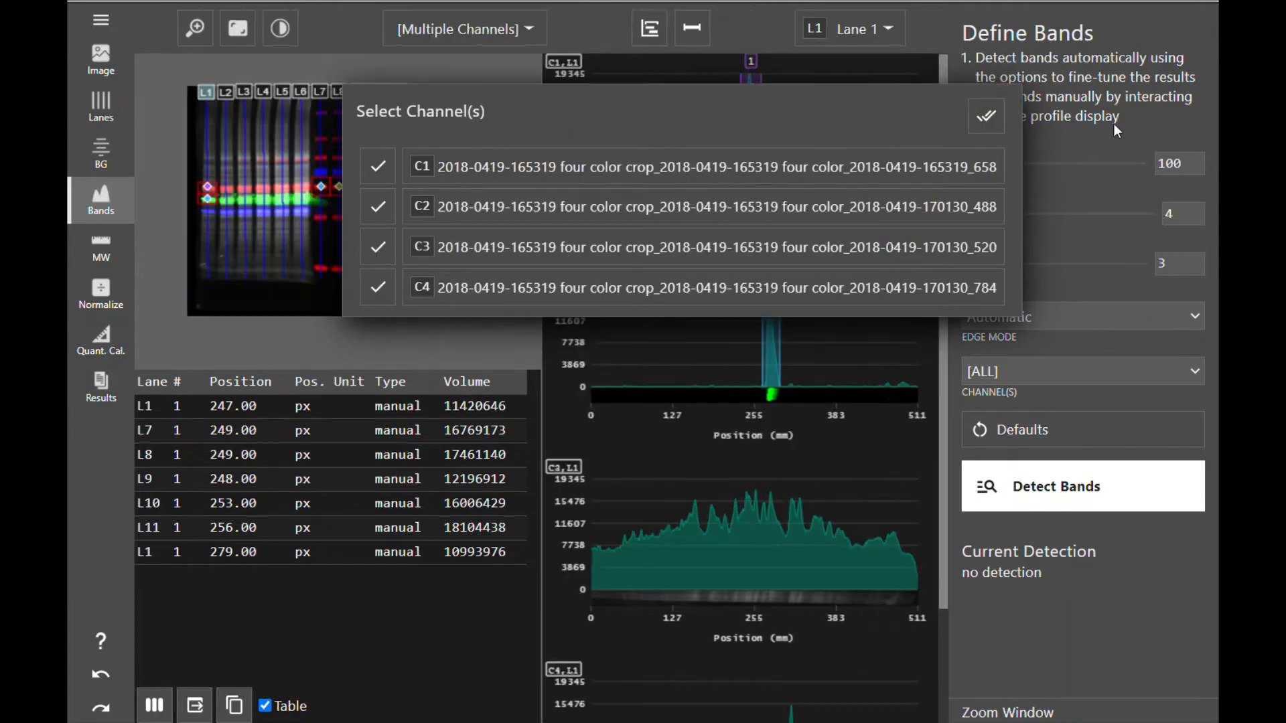
left_click(1157, 123)
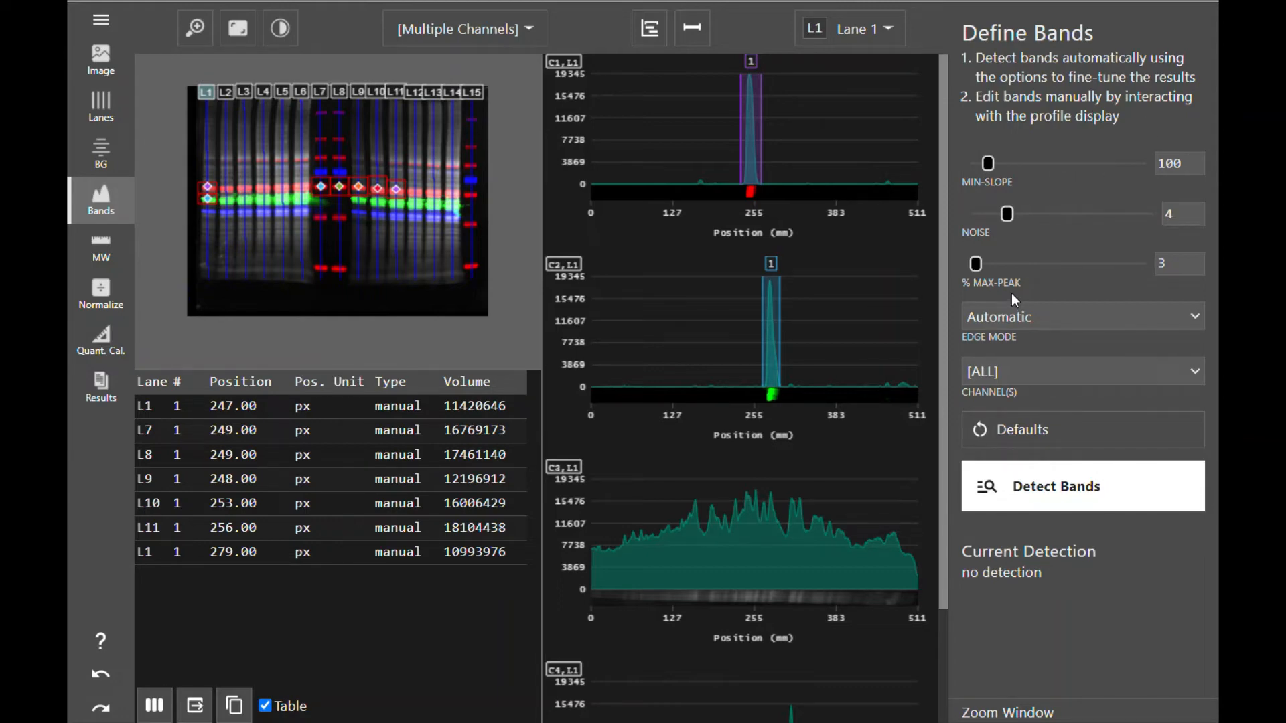
left_click(1044, 320)
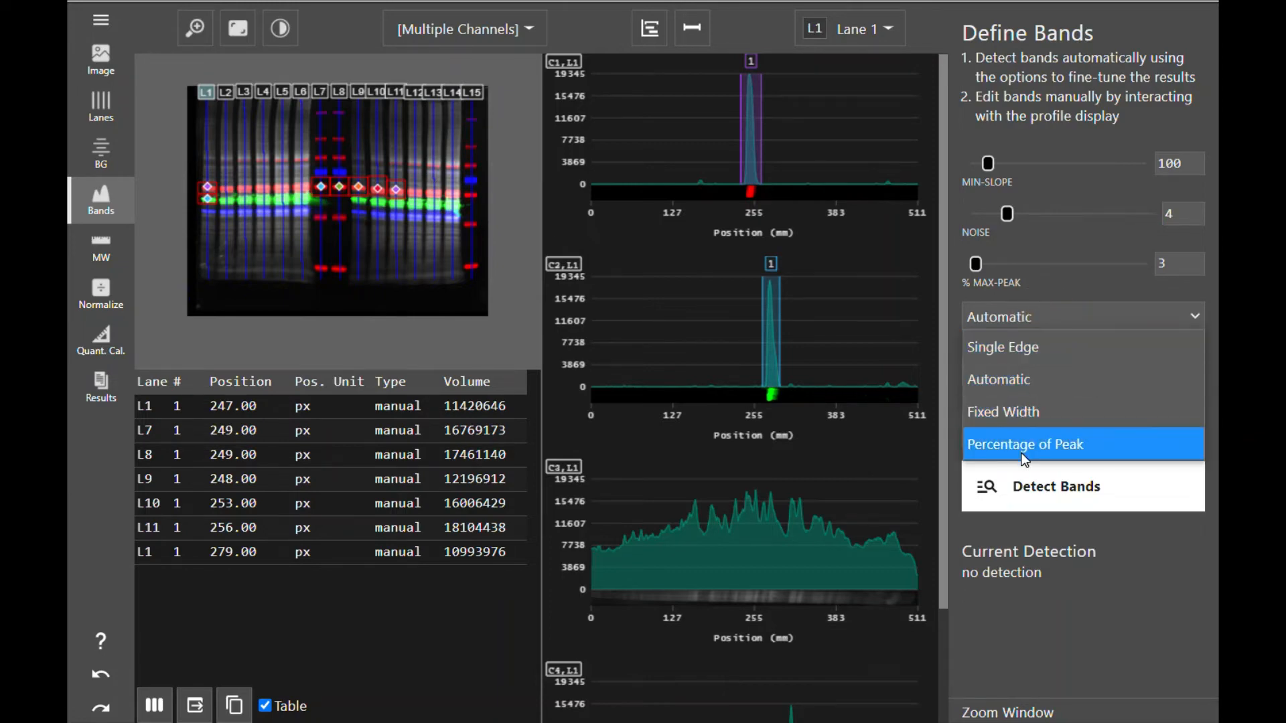
left_click(1023, 379)
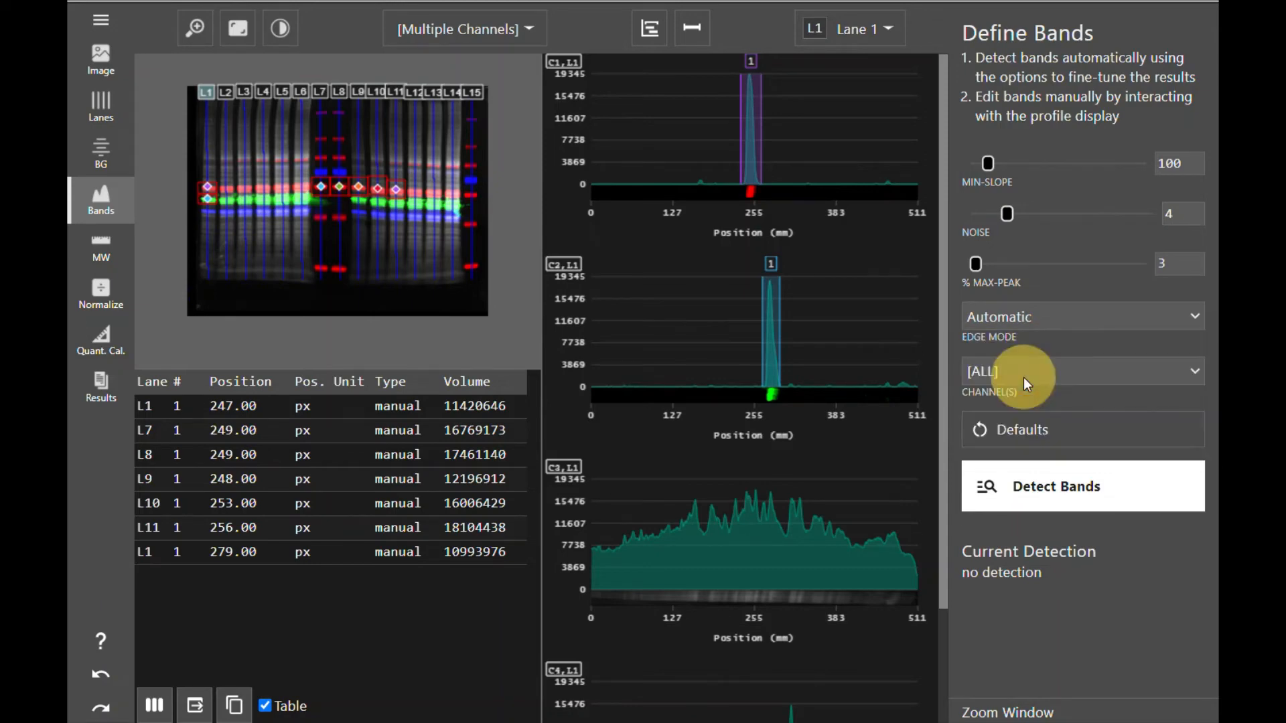
left_click(1029, 312)
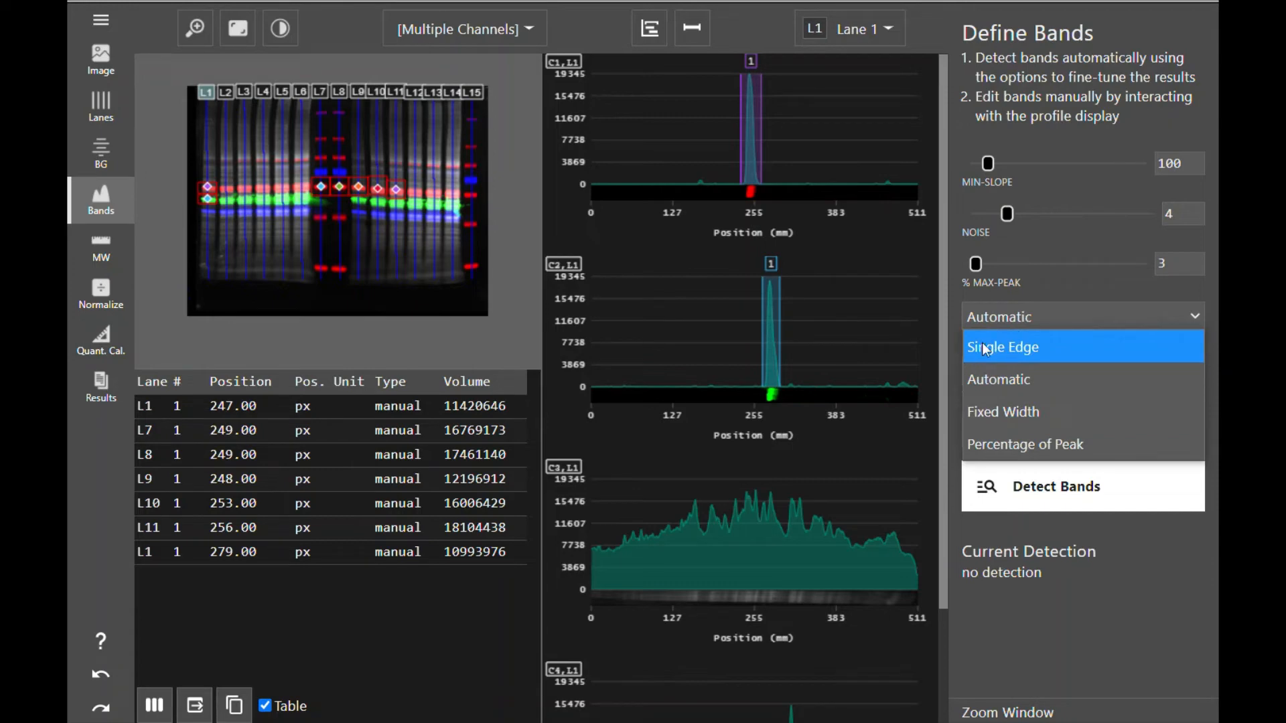
left_click(957, 380)
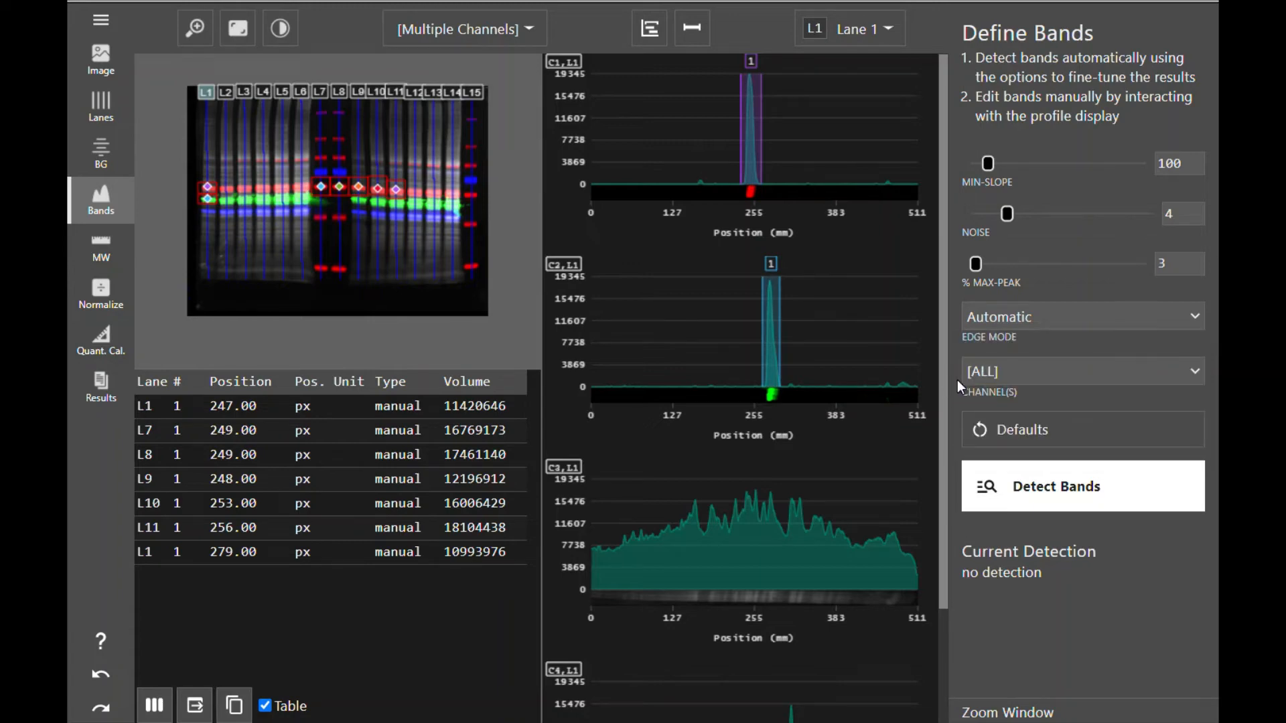
- Detect bands automatically on all channels, then undo the detection
left_click(1064, 375)
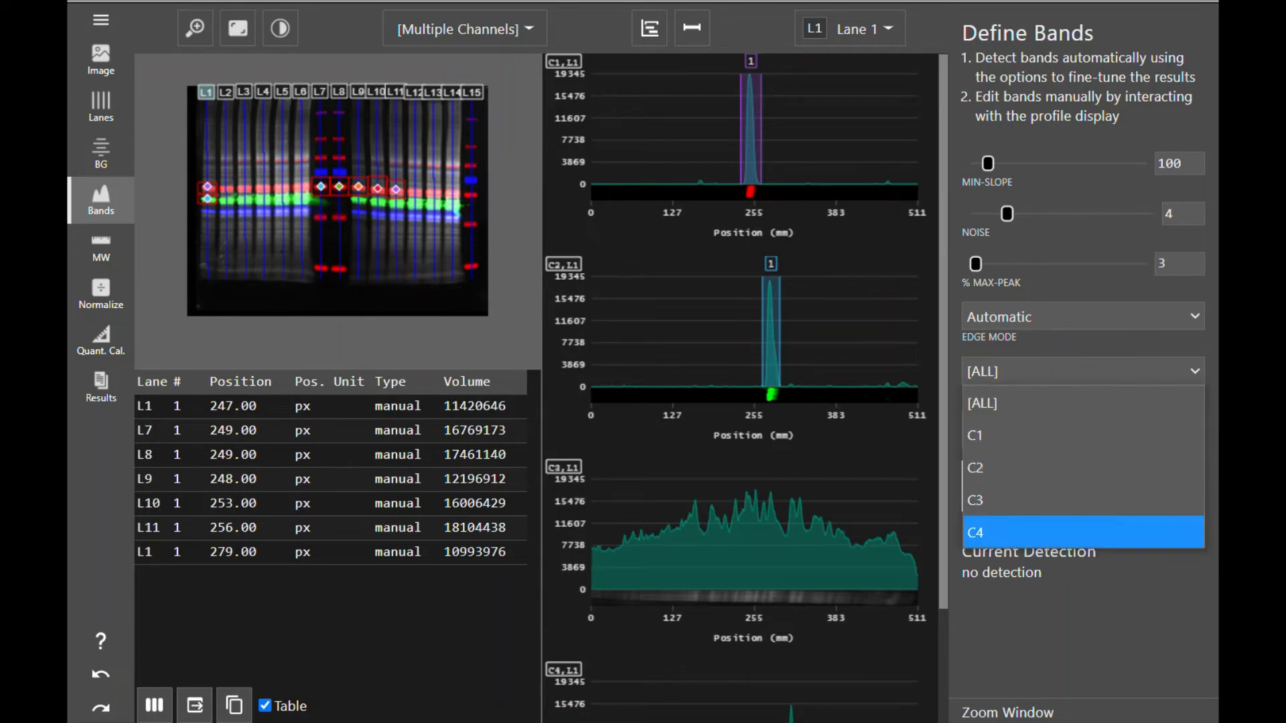
left_click(1005, 402)
left_click(1040, 495)
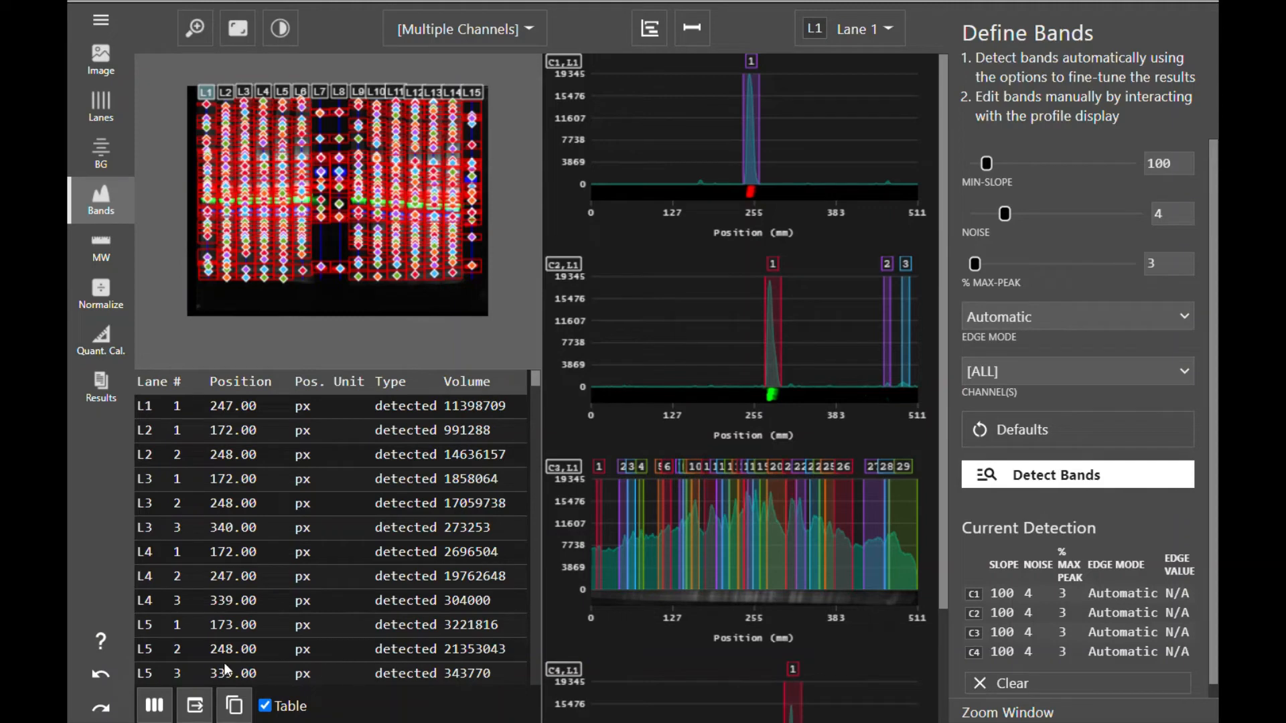
left_click(114, 677)
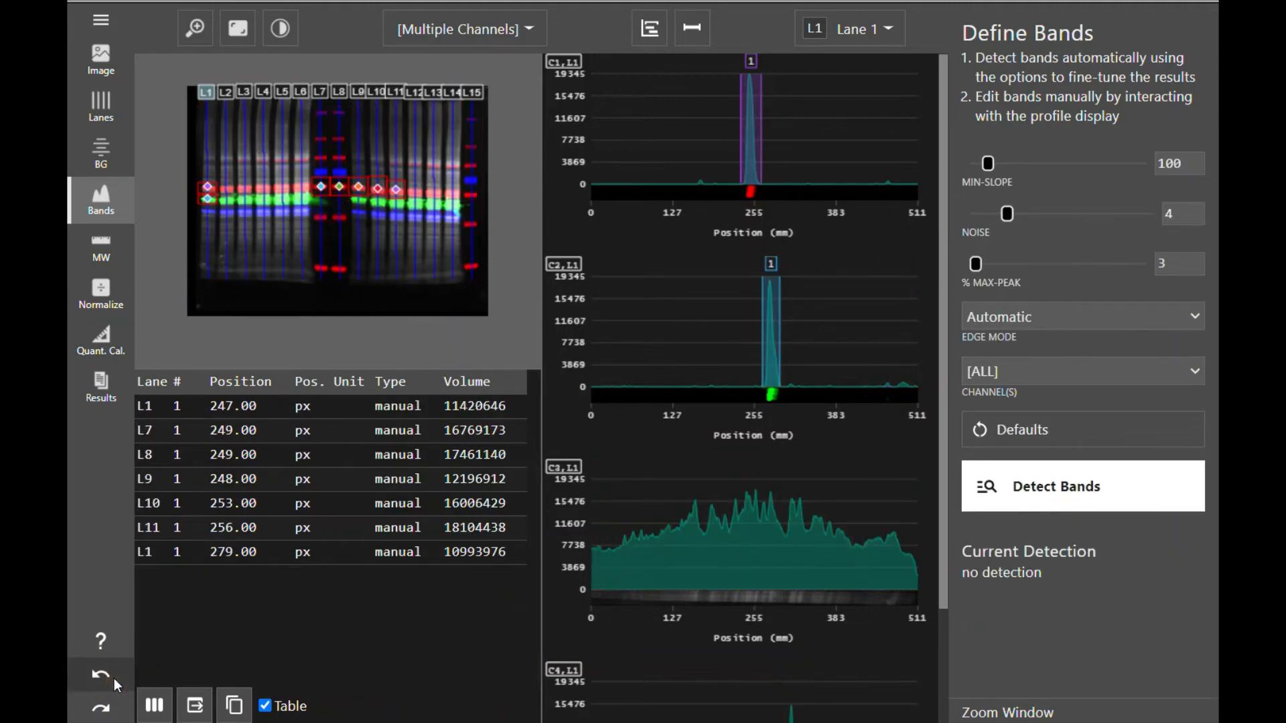
- Automatically detect bands on channel C1 only
left_click(1015, 380)
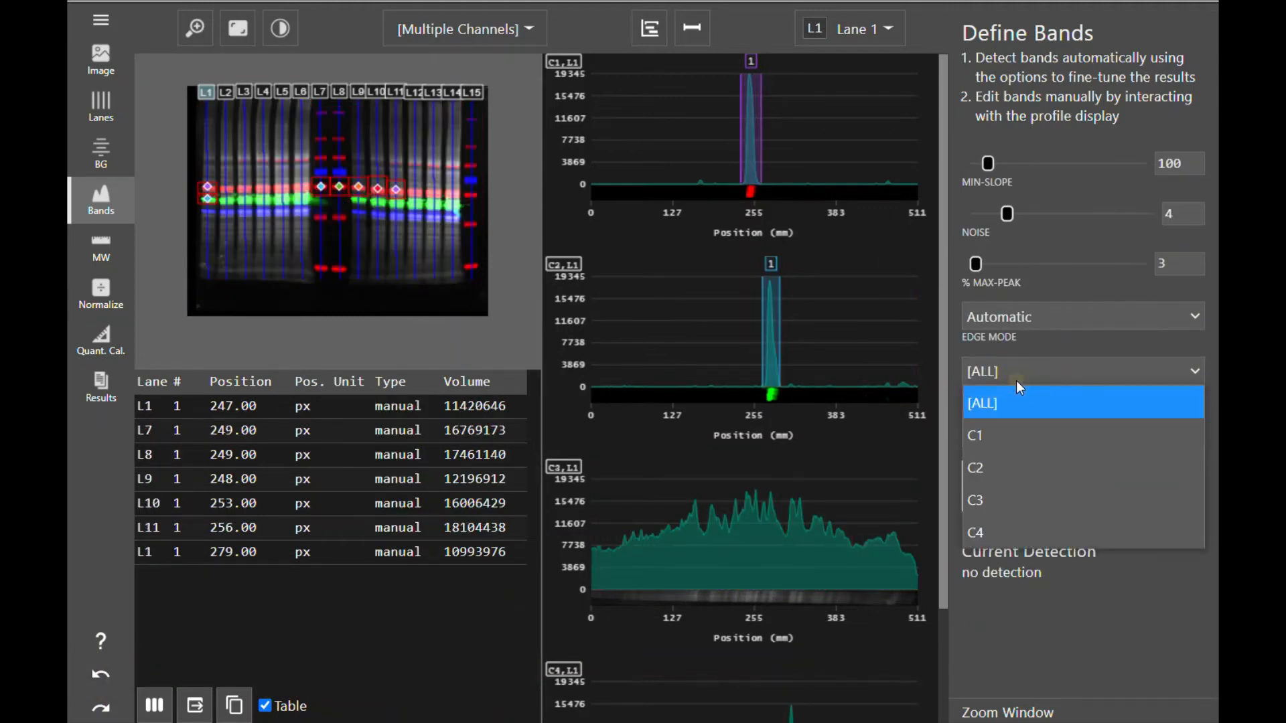
left_click(1018, 435)
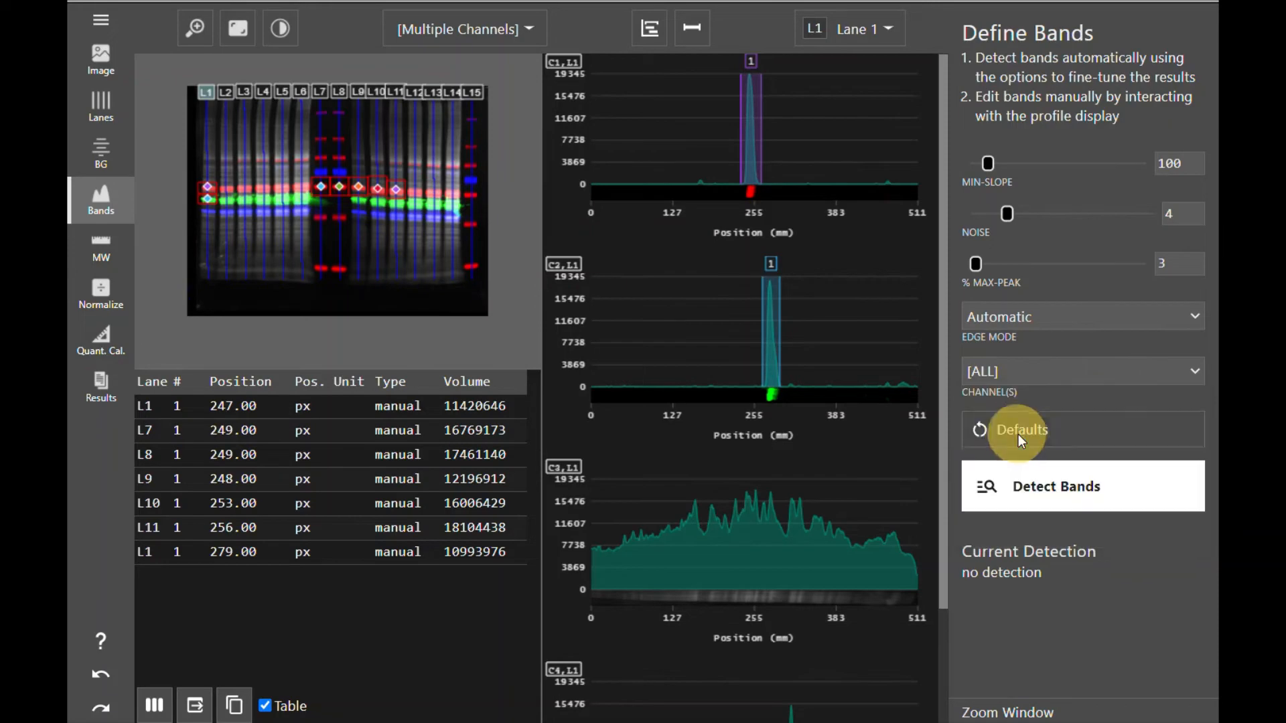
left_click(1068, 501)
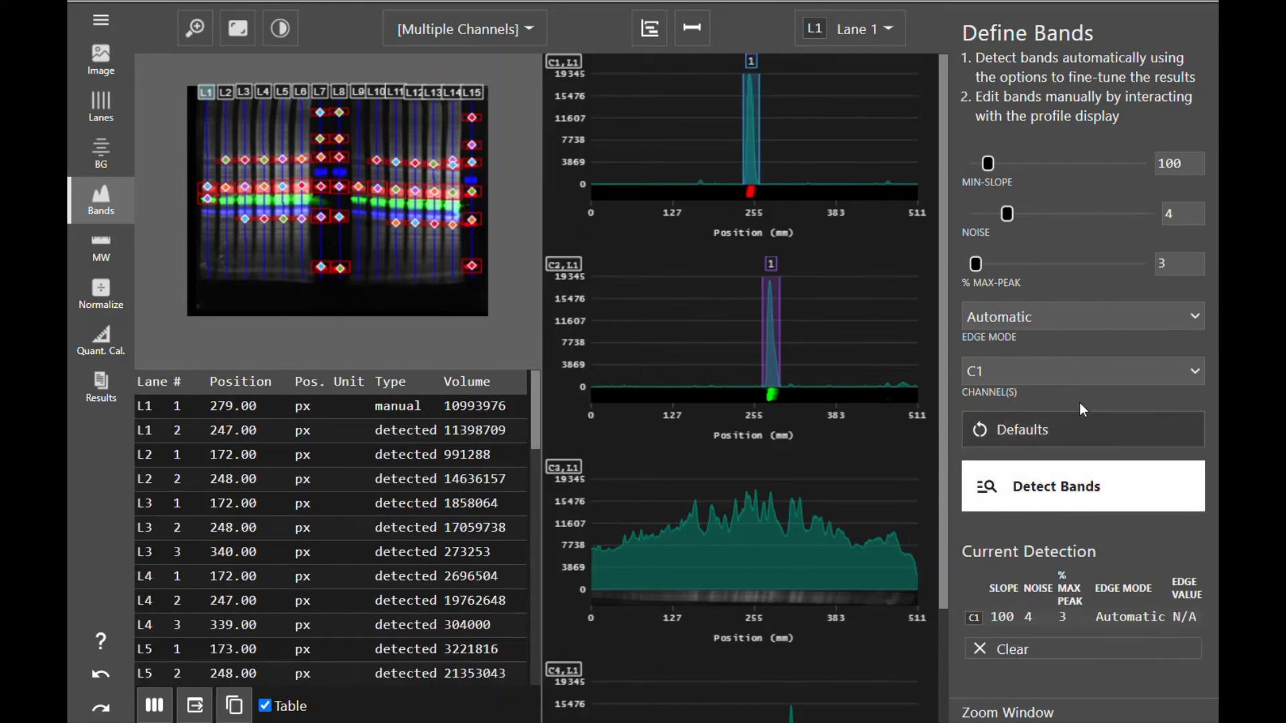
- Automatically detect bands on channel C2
left_click(1079, 376)
left_click(1051, 456)
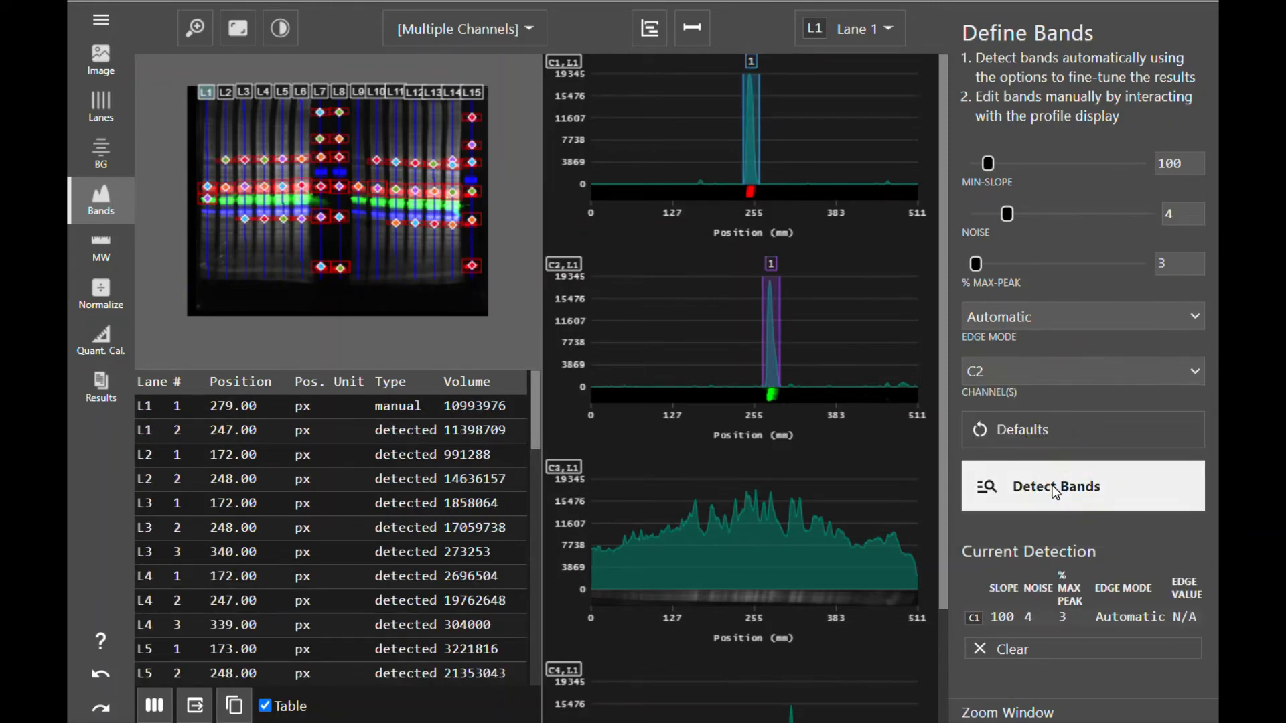
left_click(1058, 492)
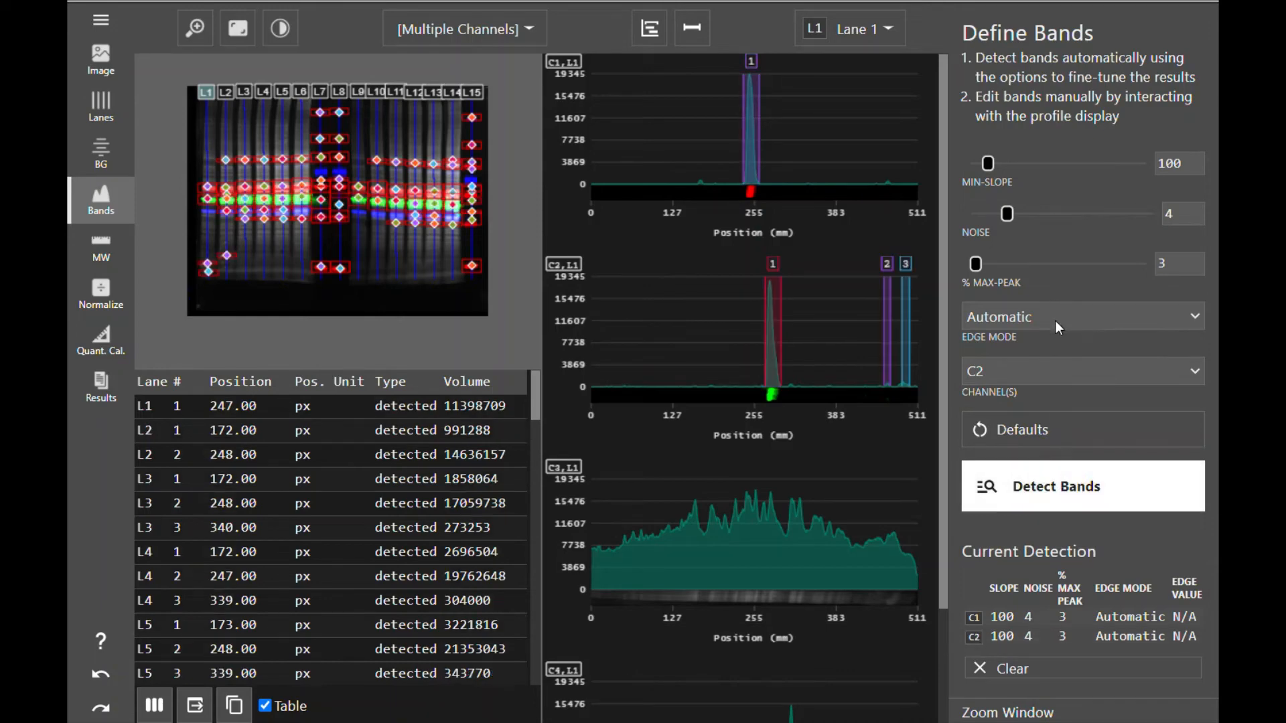
- Automatically detect bands on channel C4
left_click(1051, 371)
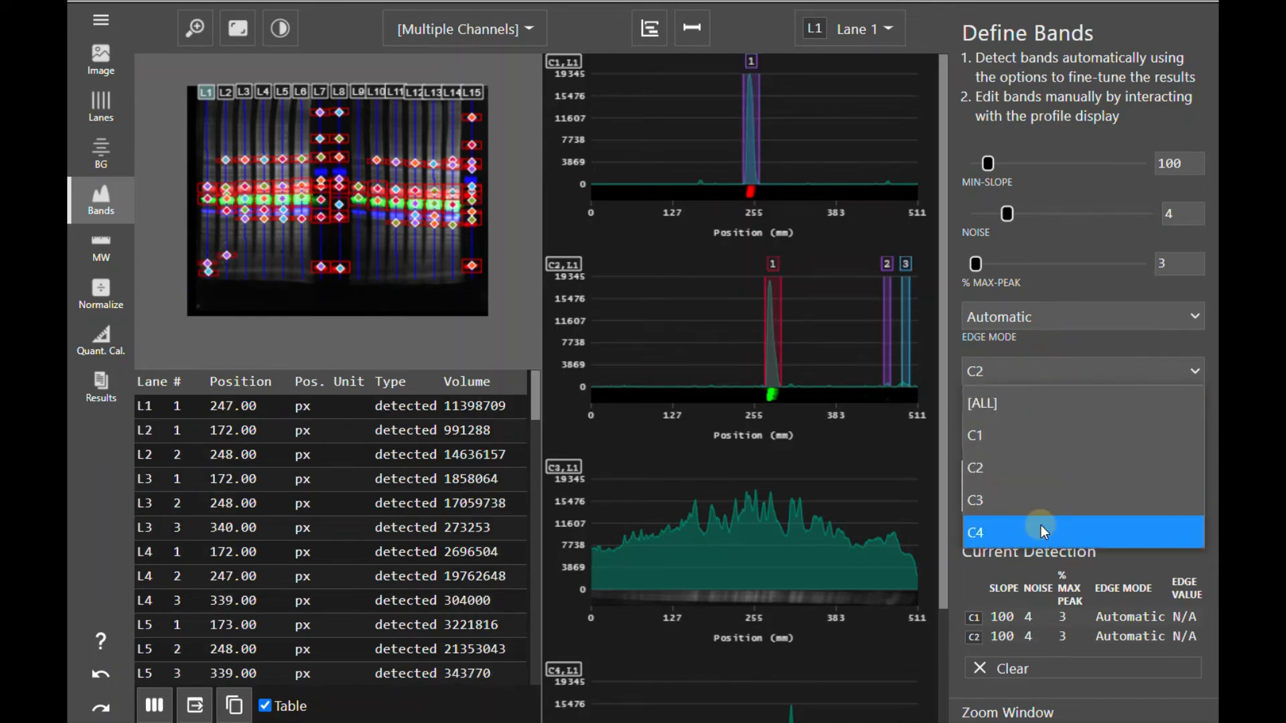
left_click(1040, 525)
left_click(1056, 501)
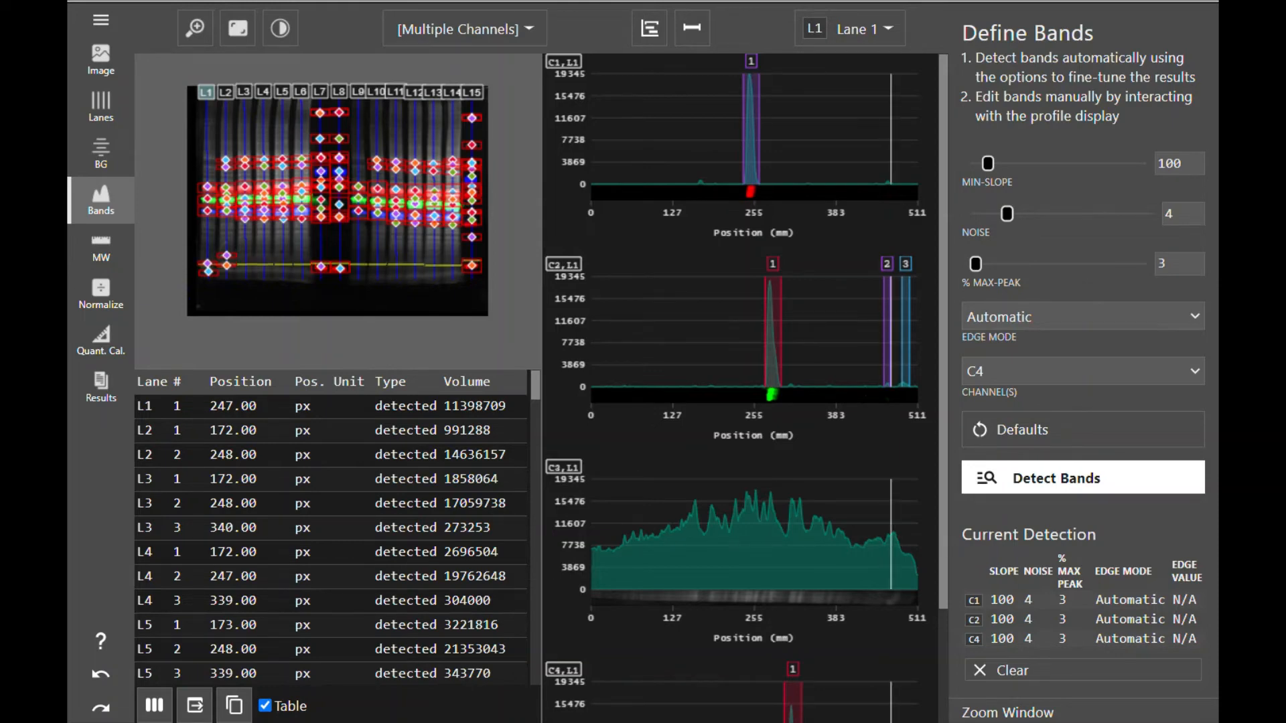
- Delete the two spurious bands near the end of lane 1's C2 profile
right_click(888, 369)
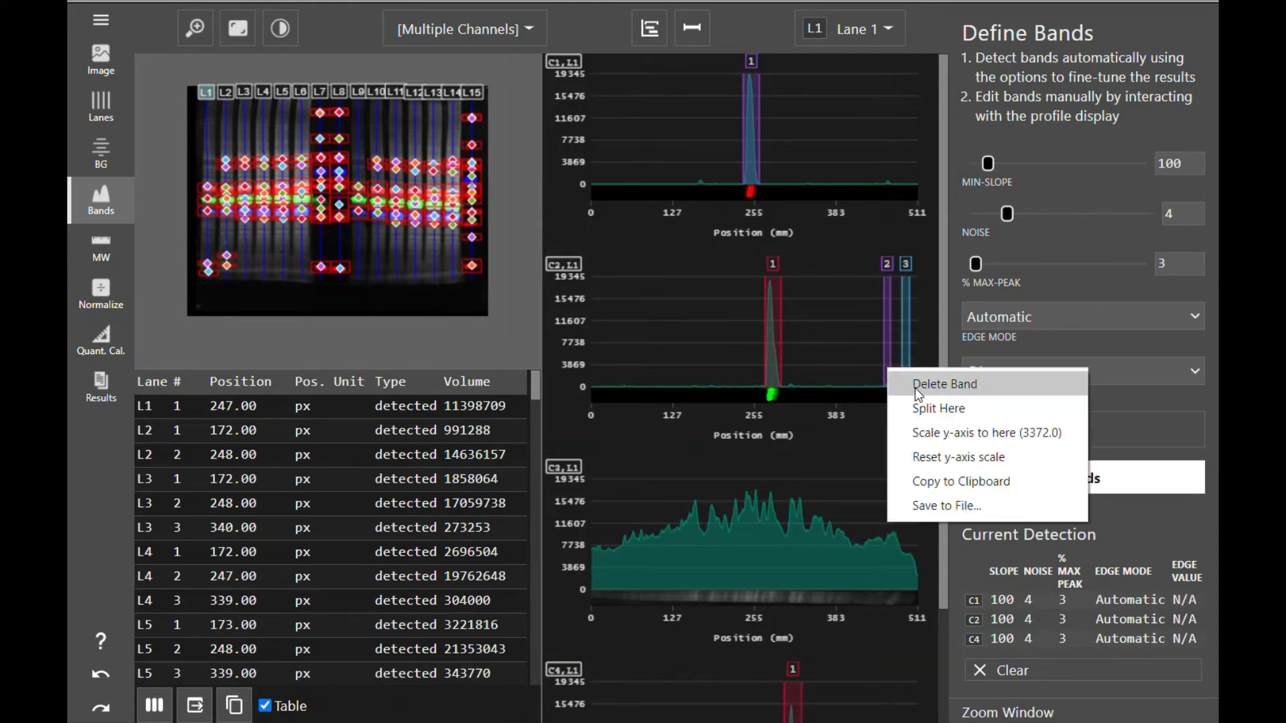
left_click(915, 386)
right_click(905, 370)
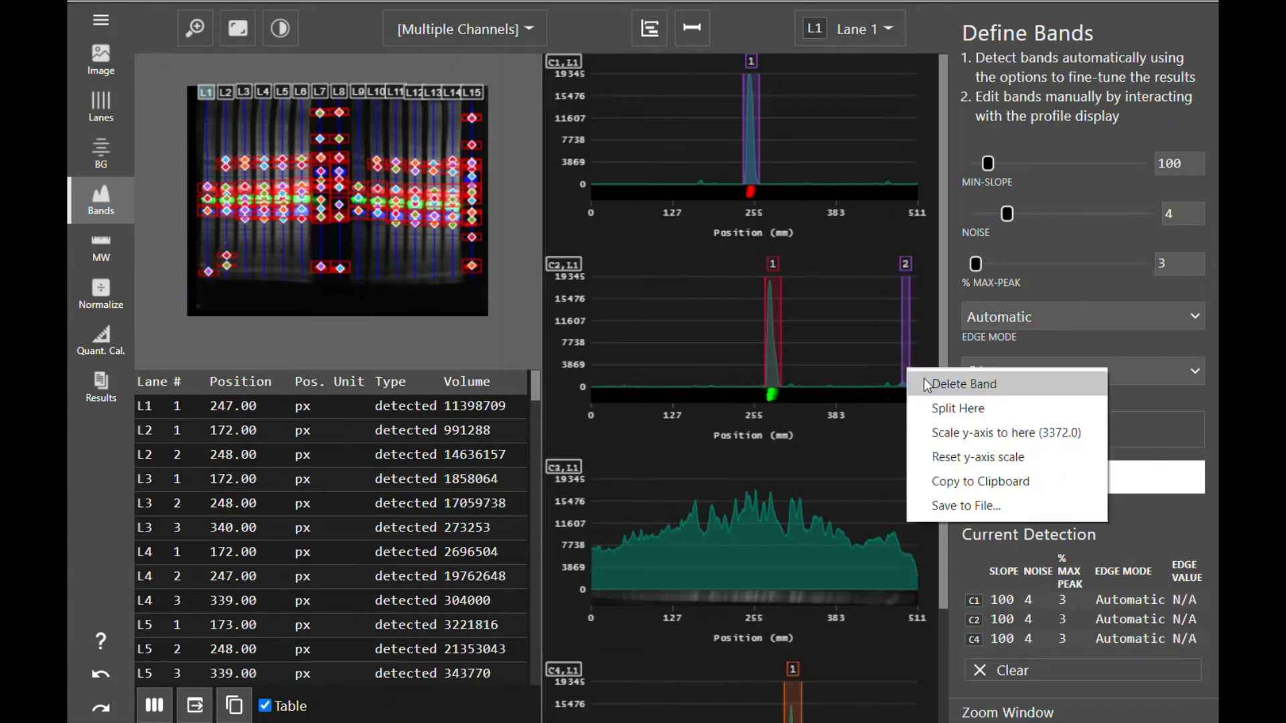
left_click(923, 378)
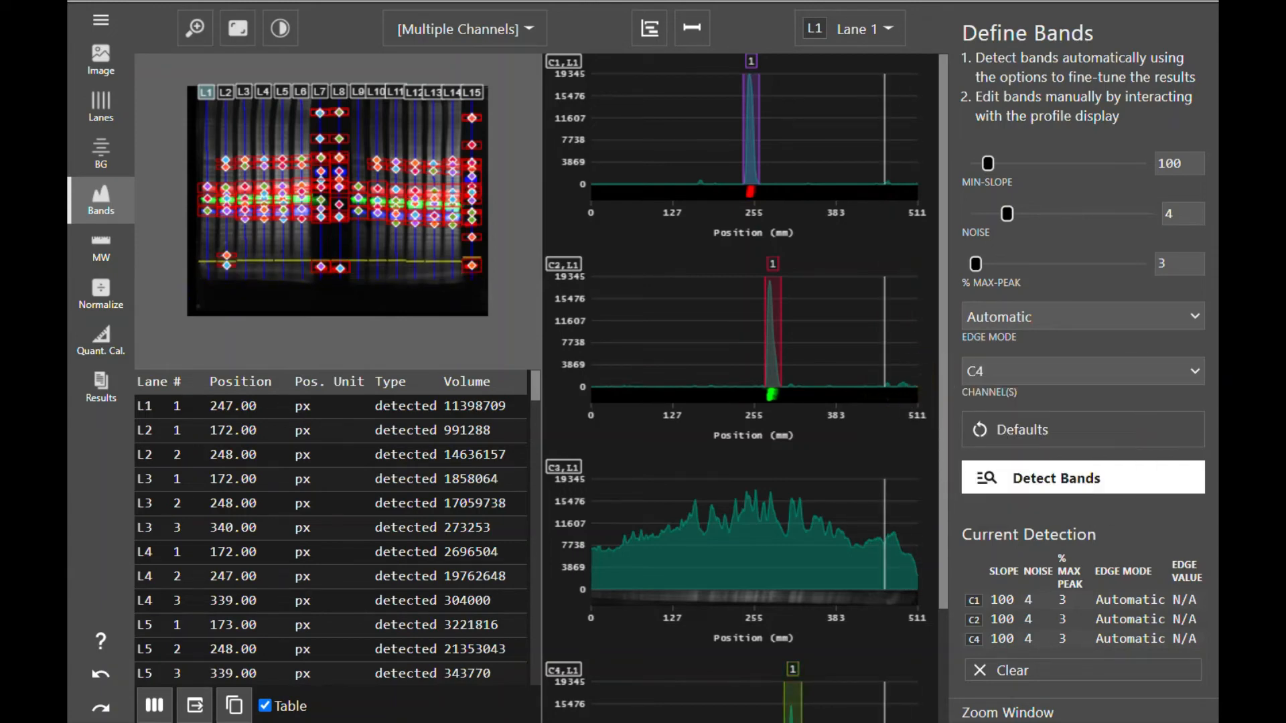
- Delete the stray band marked near the bottom of lane 1 on the blot image
left_click(228, 260)
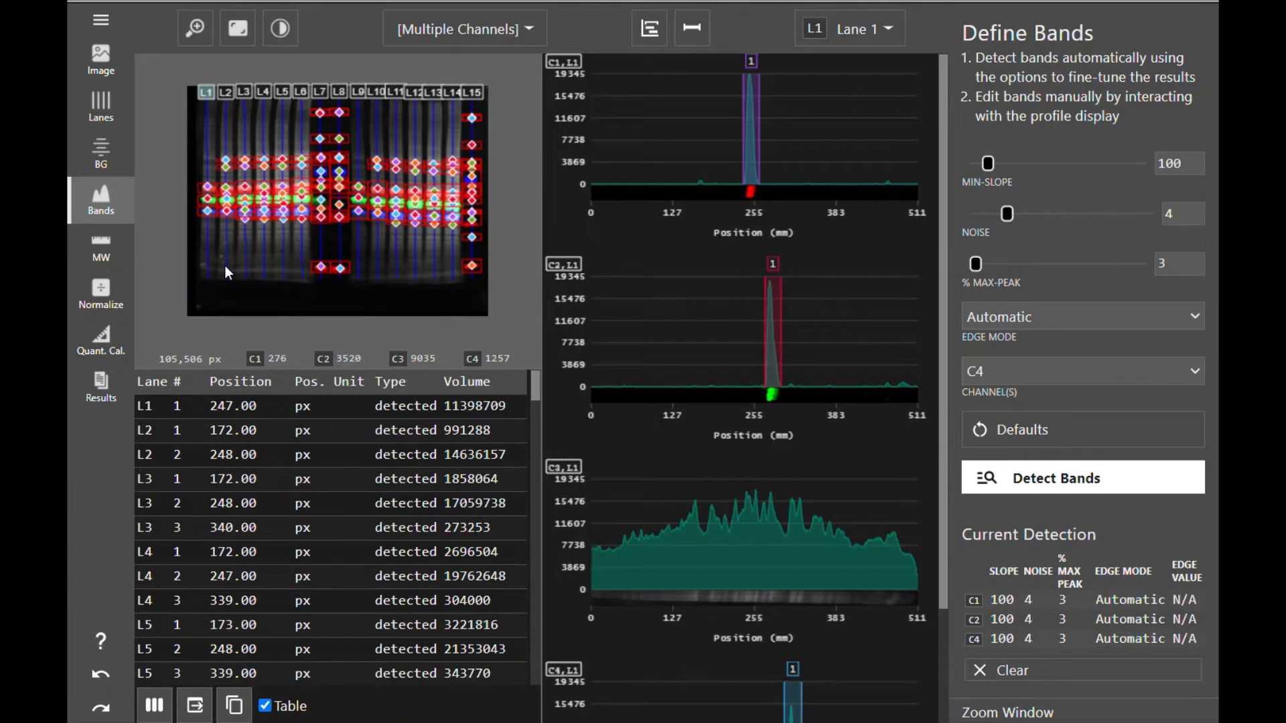
- Open molecular weight sizing and apply the "test template" standard to the curve for box 1
left_click(118, 244)
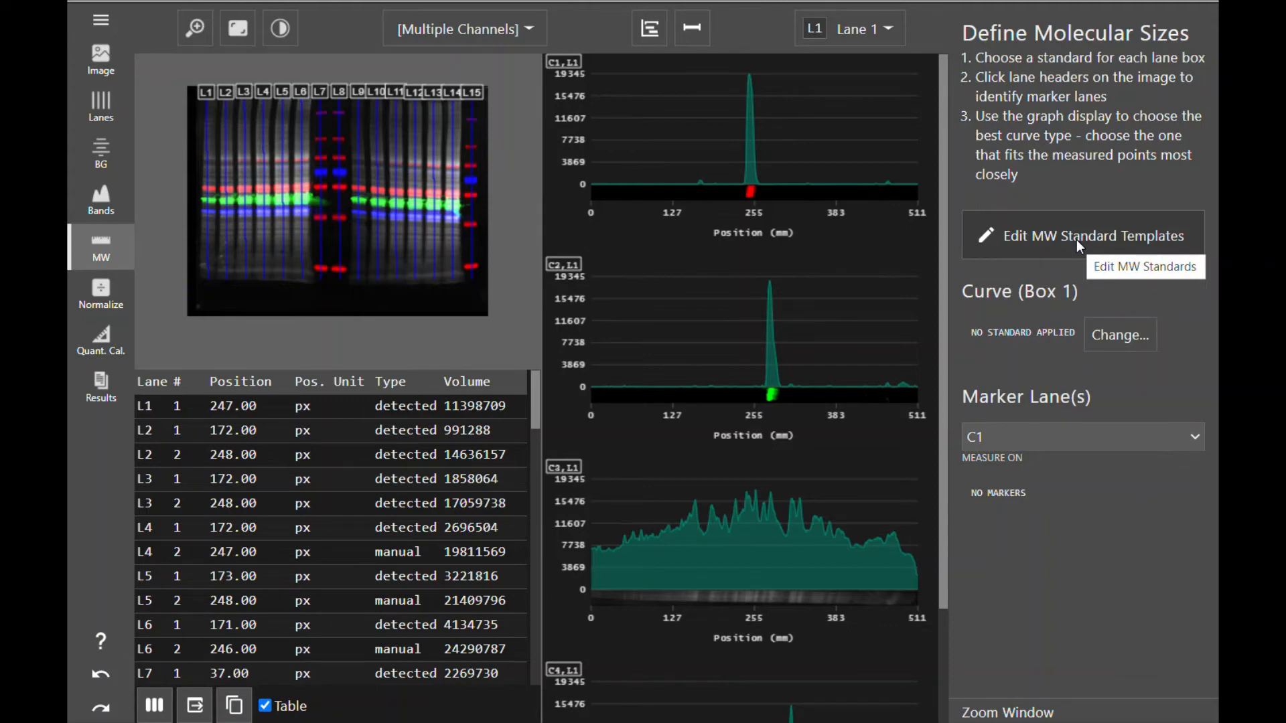
left_click(1111, 338)
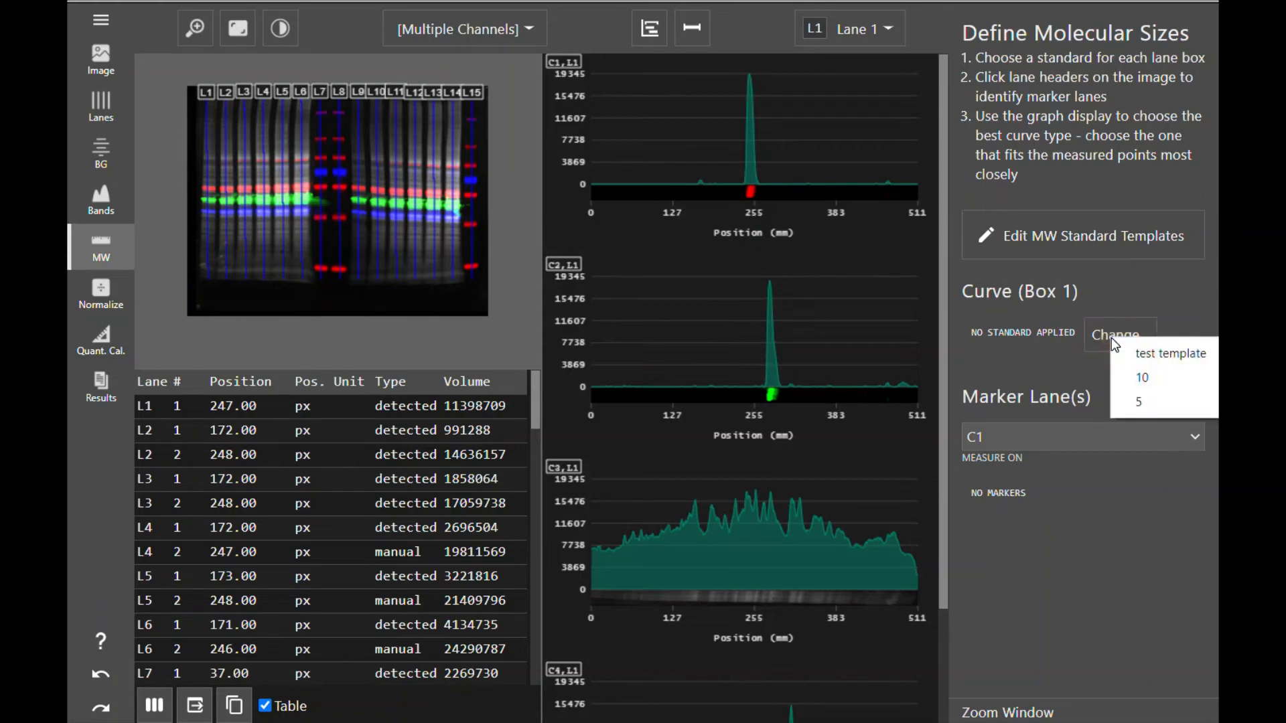
left_click(1148, 357)
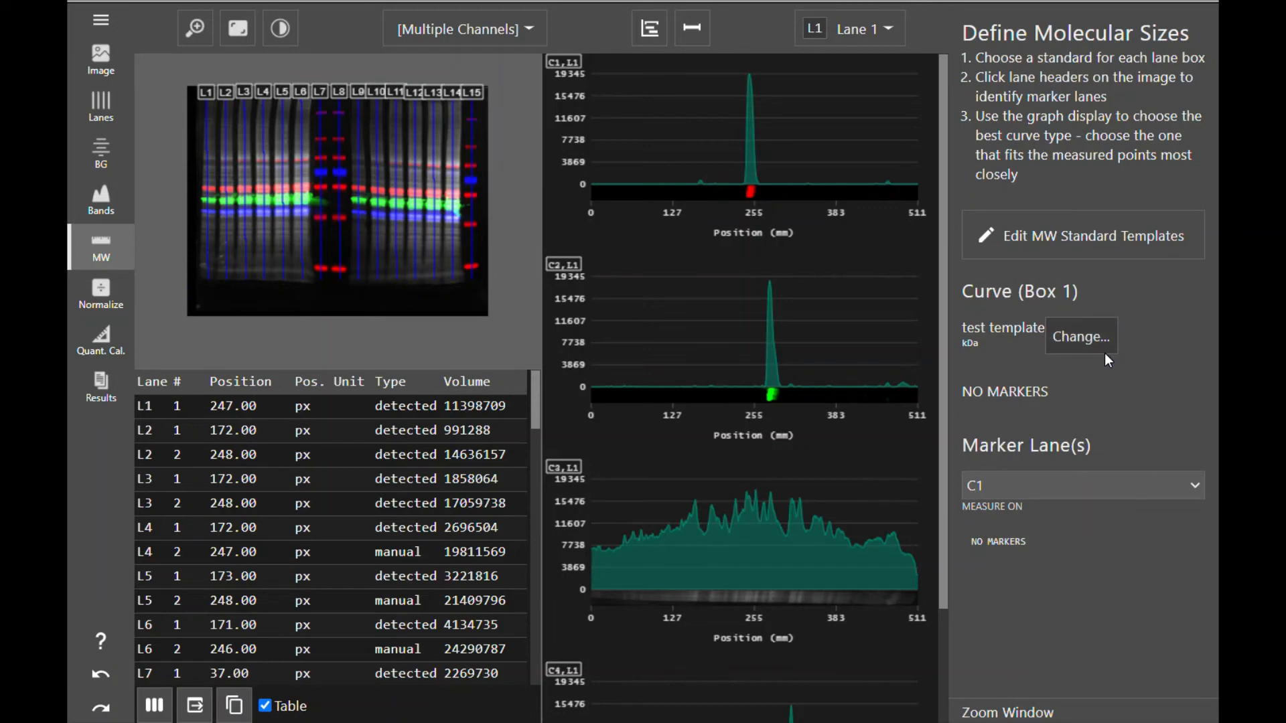
- Mark lanes L15, L8 and L7 as marker lanes
left_click(478, 95)
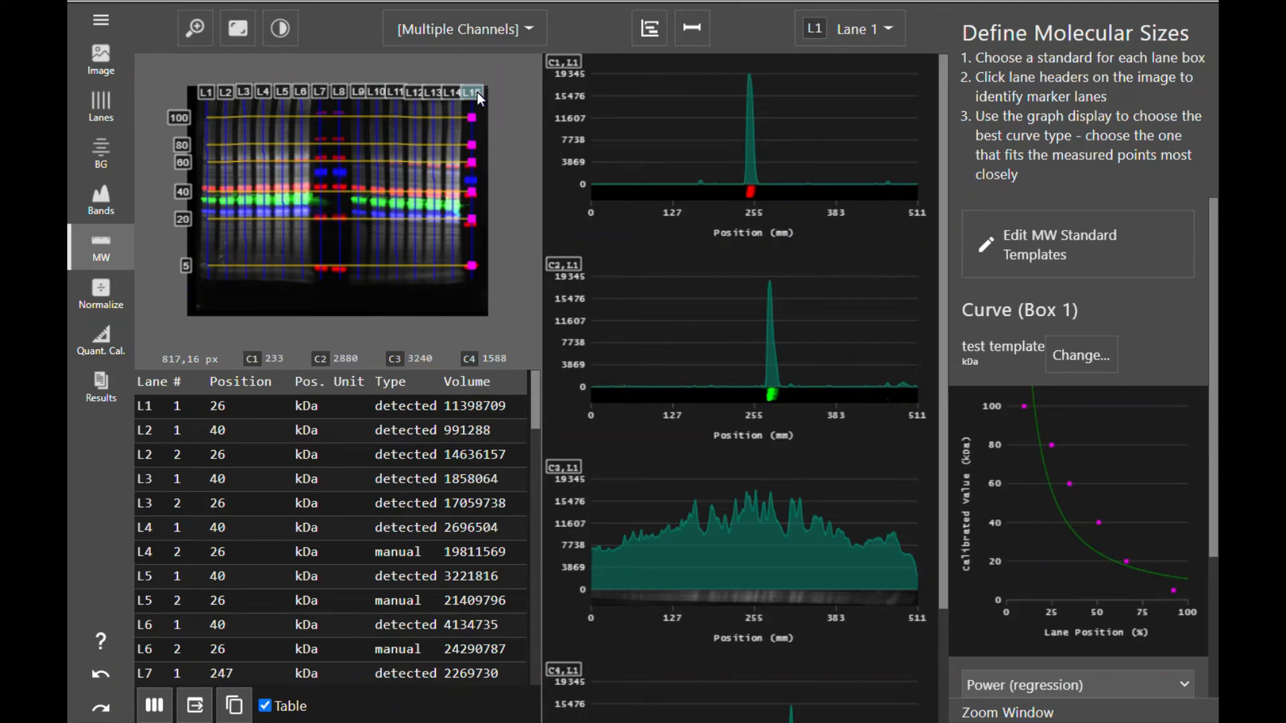
left_click(339, 90)
left_click(321, 90)
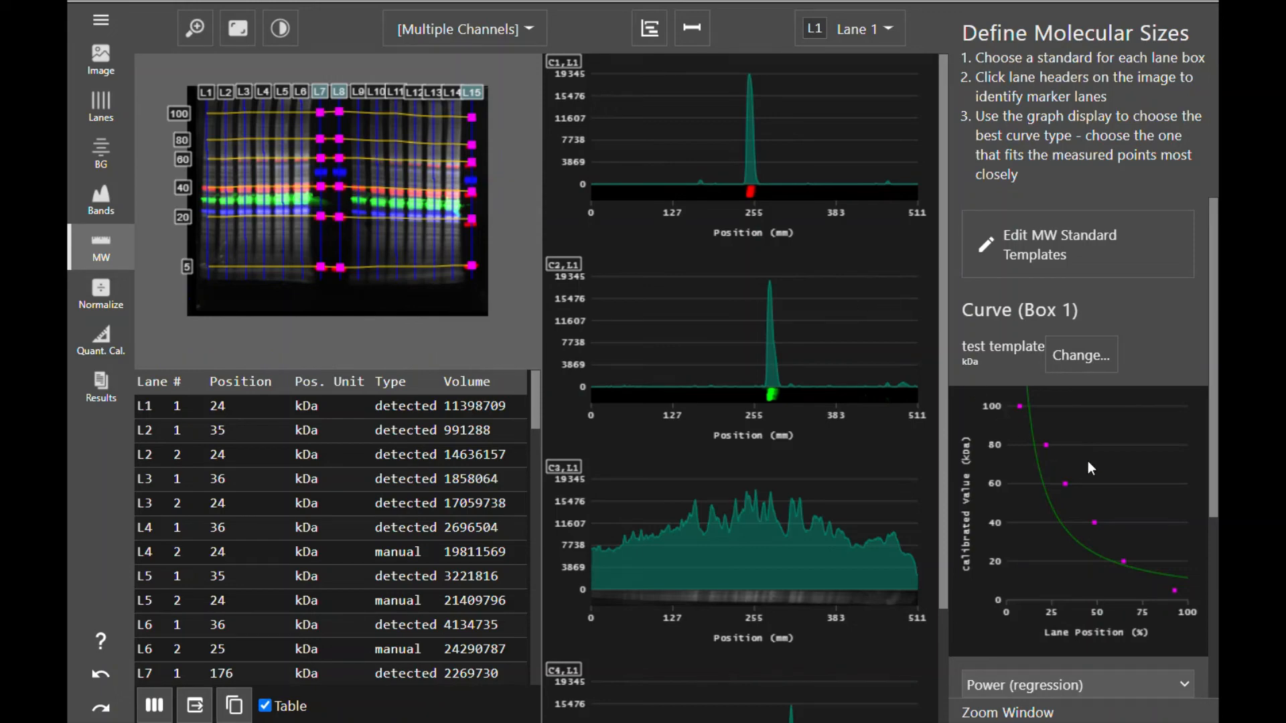
- Change the calibration curve type to Straight Line
scroll(1119, 467, "down", 3)
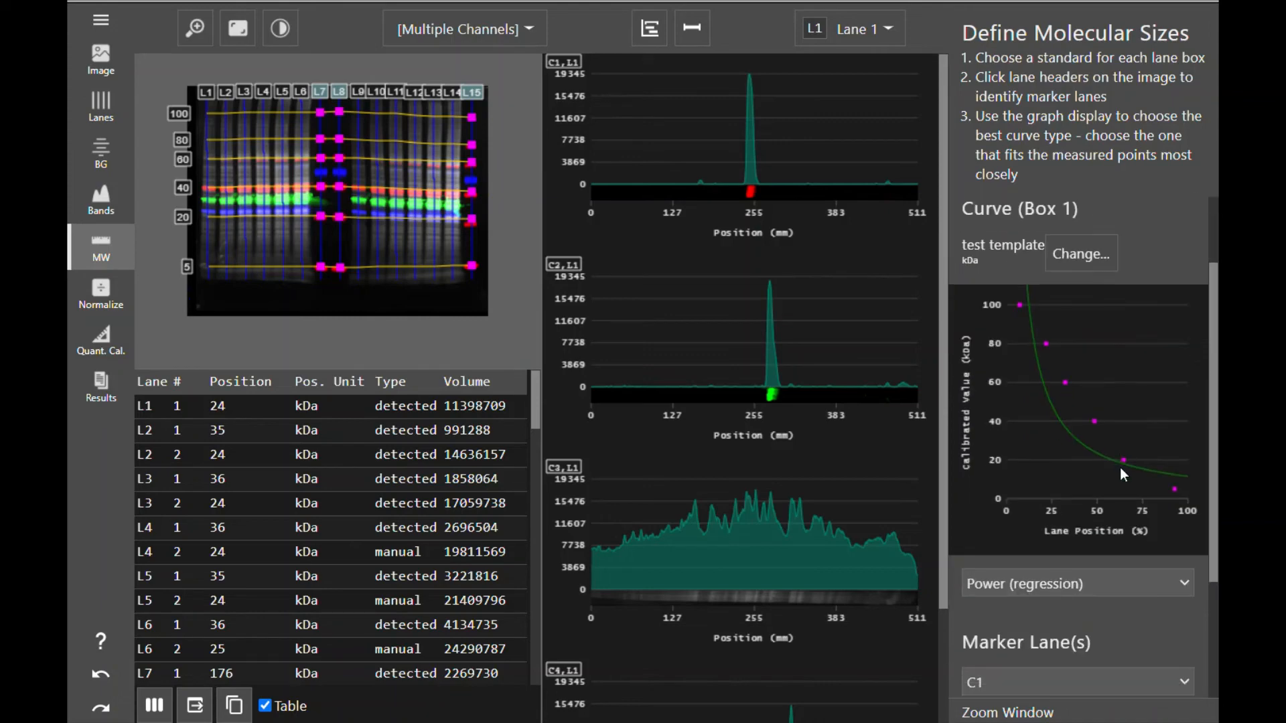
left_click(1120, 577)
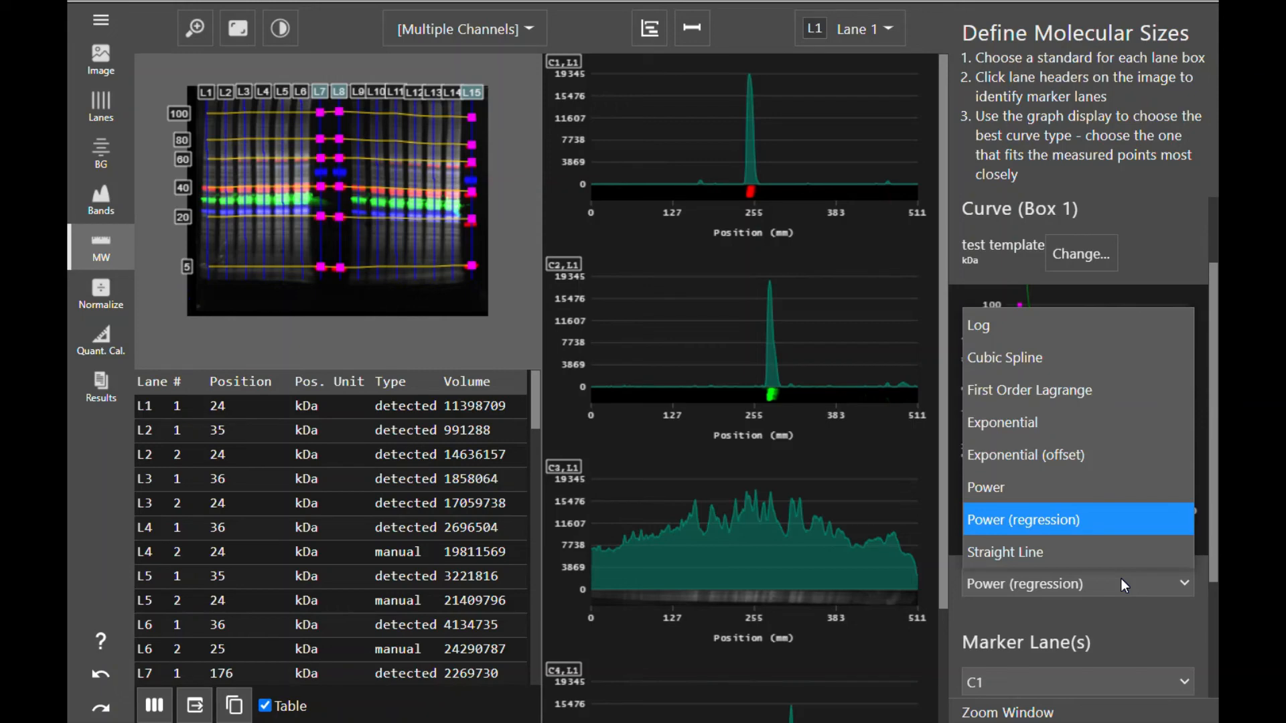
left_click(1096, 553)
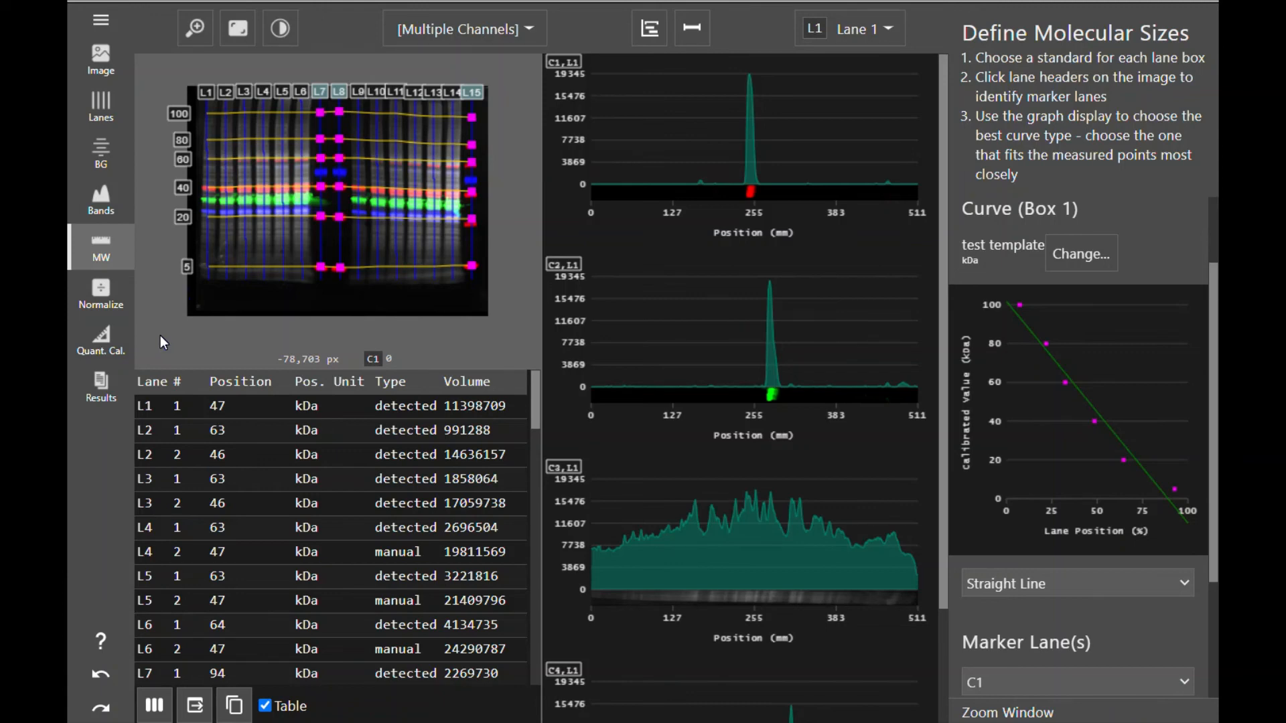
- Open the results and select all lanes and all channels for the data tables
left_click(101, 387)
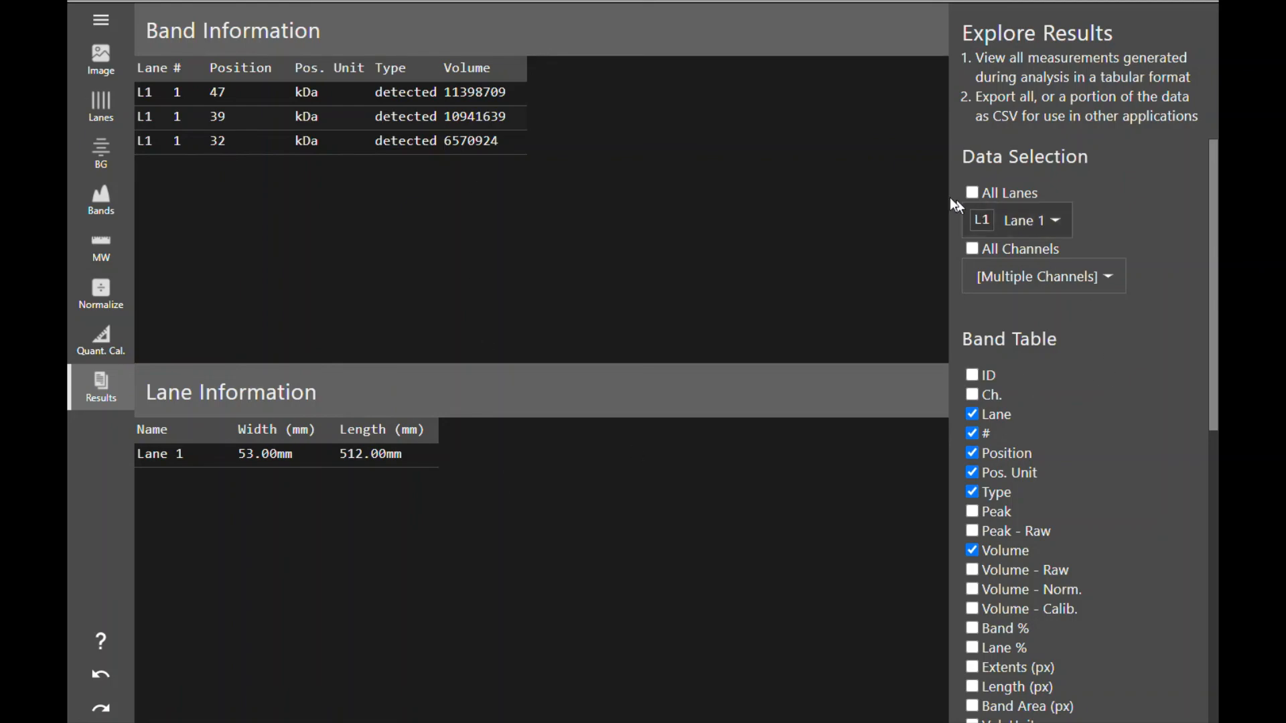
left_click(974, 190)
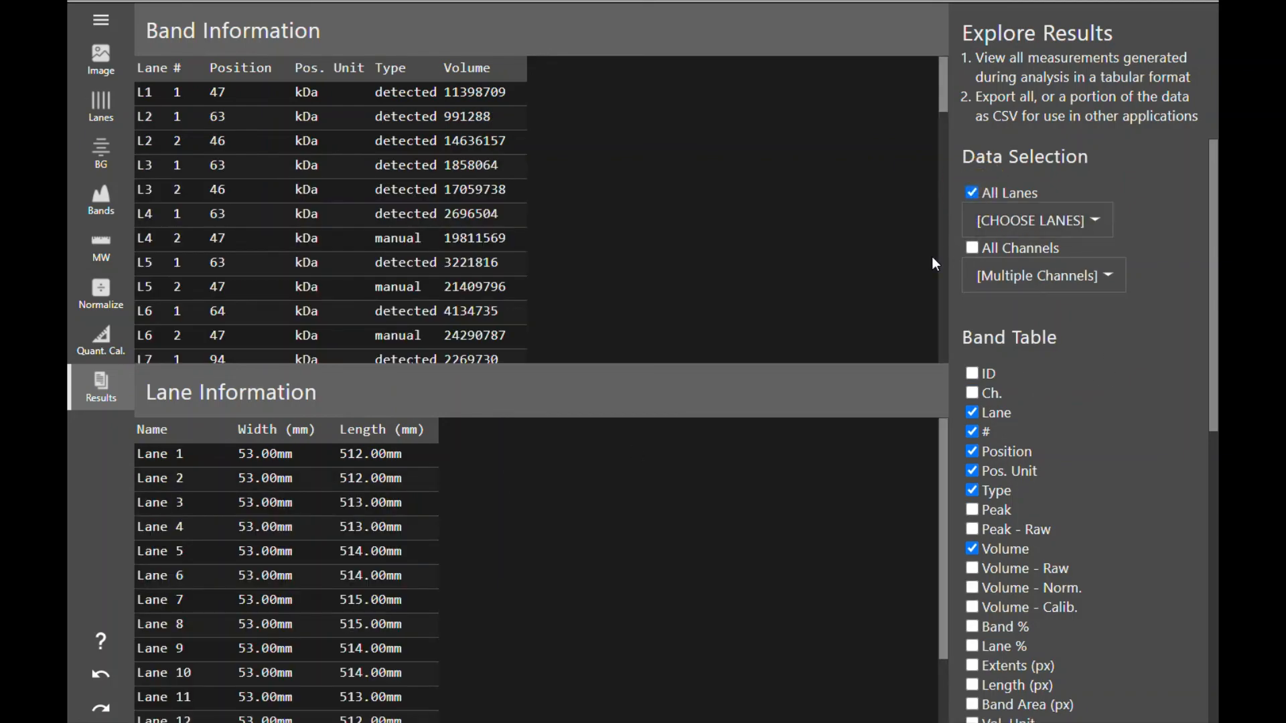
left_click(972, 247)
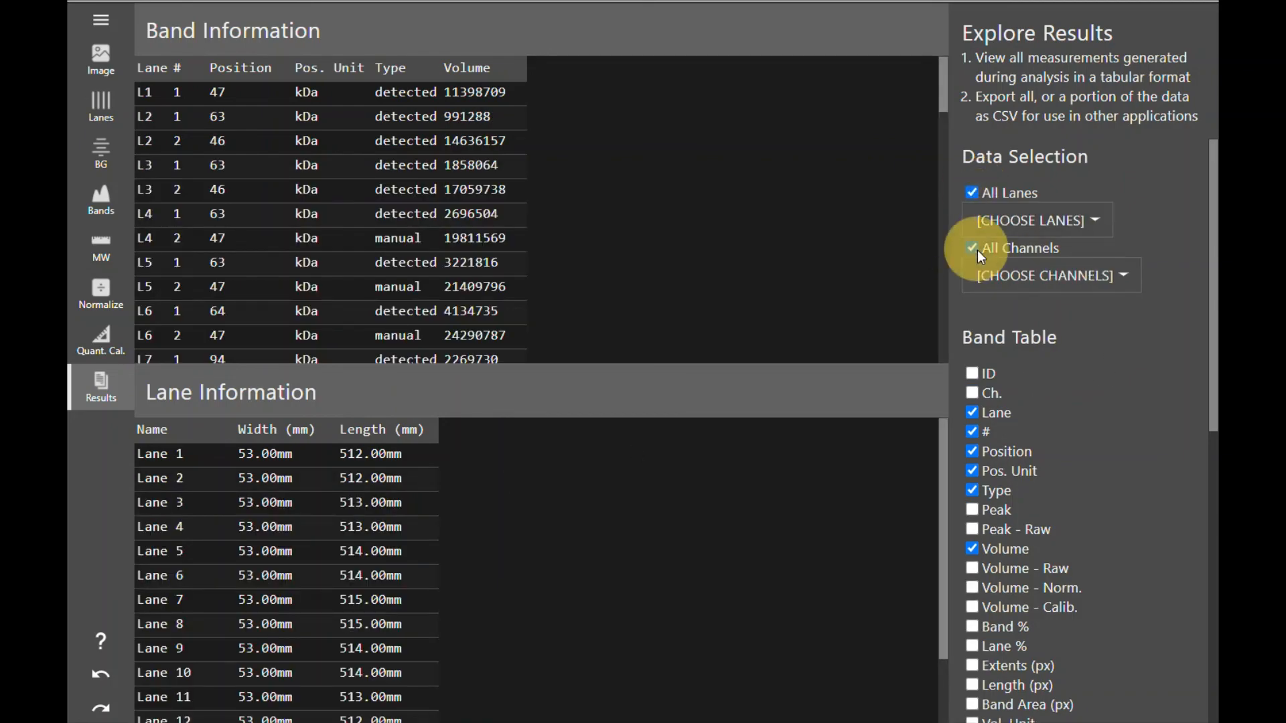
- Add the Volume - Raw, Volume - Norm. and Volume - Calib. columns to the band table
scroll(758, 549, "down", 1)
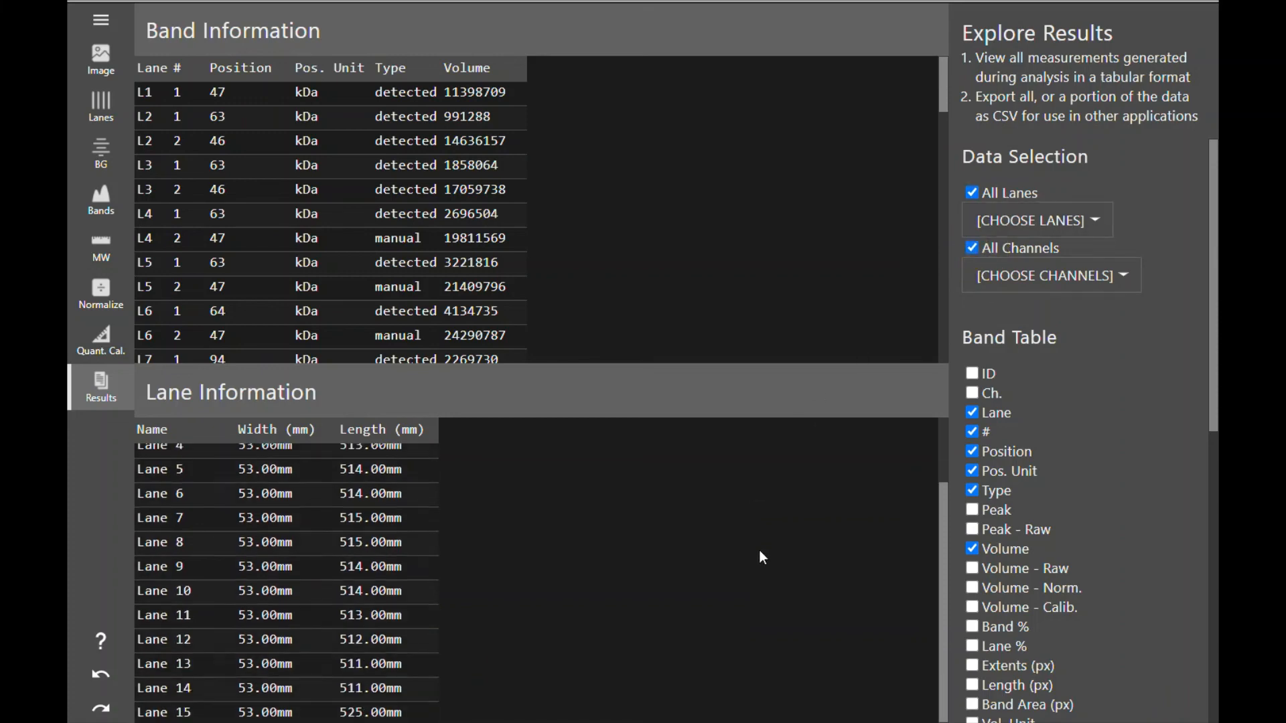
scroll(758, 550, "up", 1)
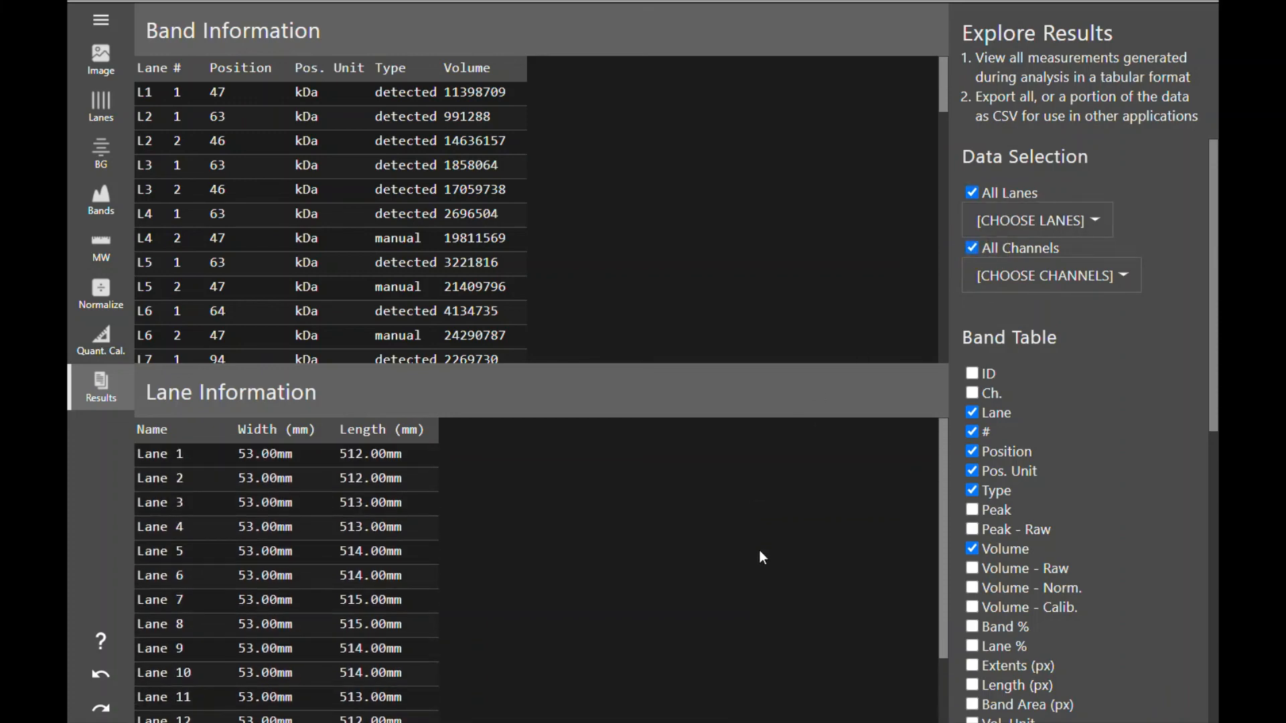
scroll(1062, 379, "down", 3)
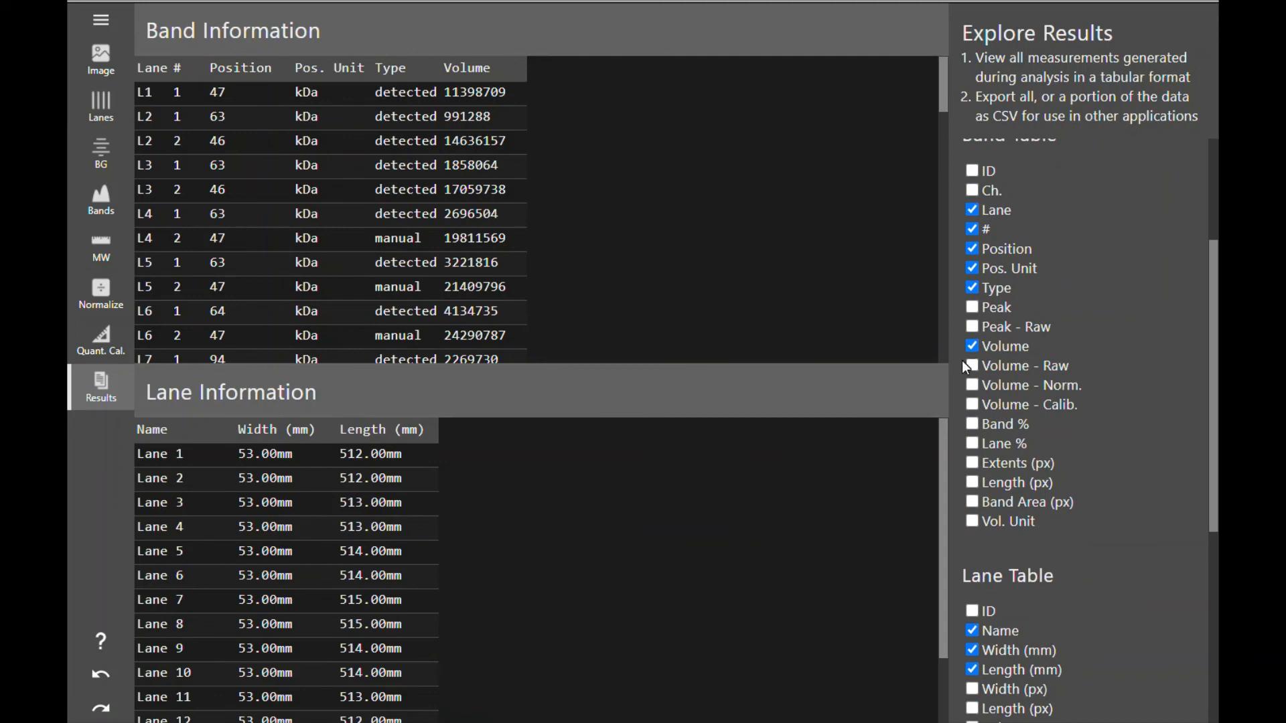
left_click(974, 366)
left_click(972, 386)
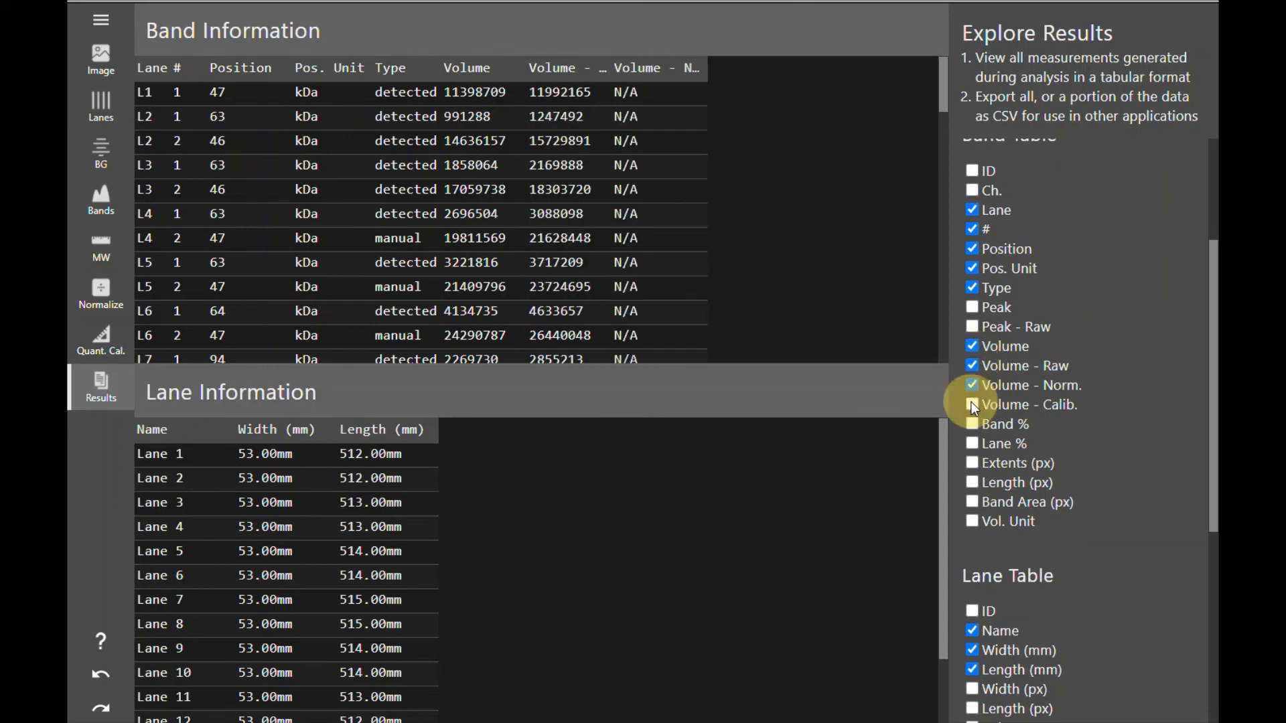
left_click(971, 403)
scroll(1132, 492, "down", 6)
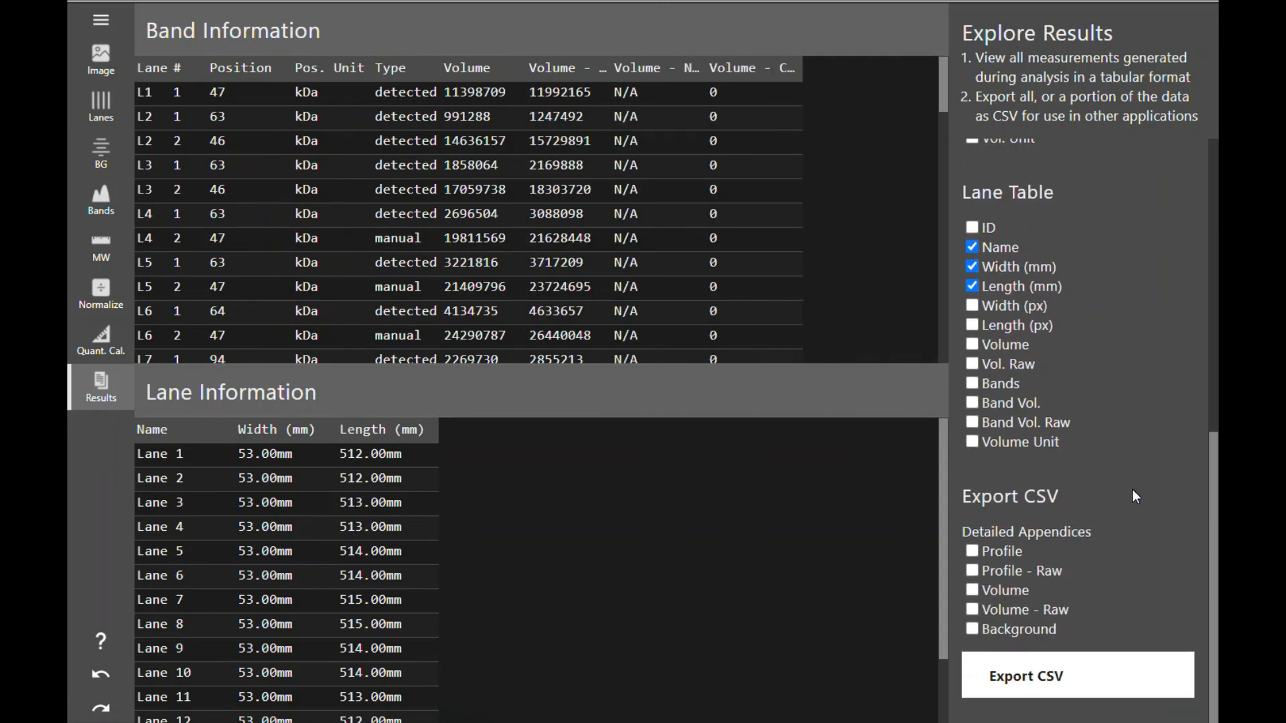